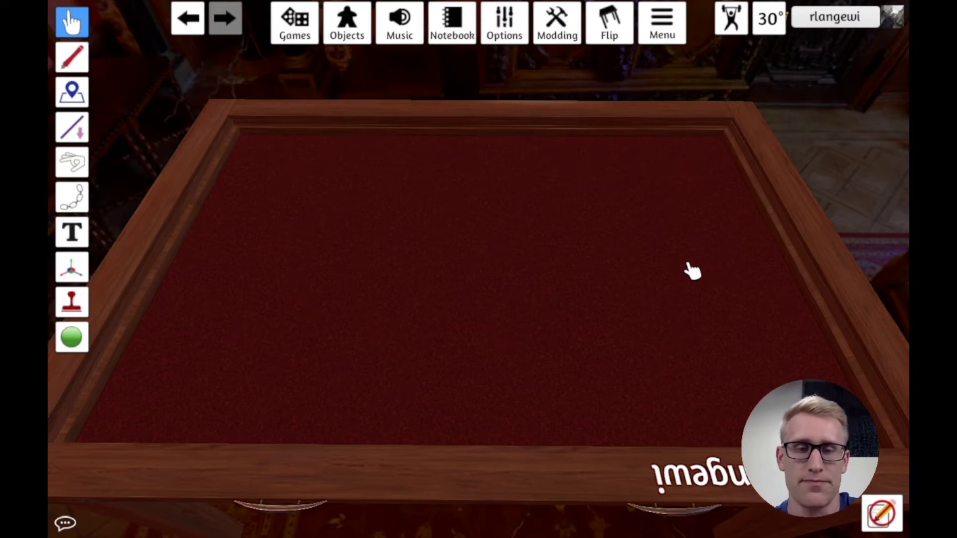
- Add a Blue Rectangle block from the Blocks components to the middle of the table
left_click(355, 33)
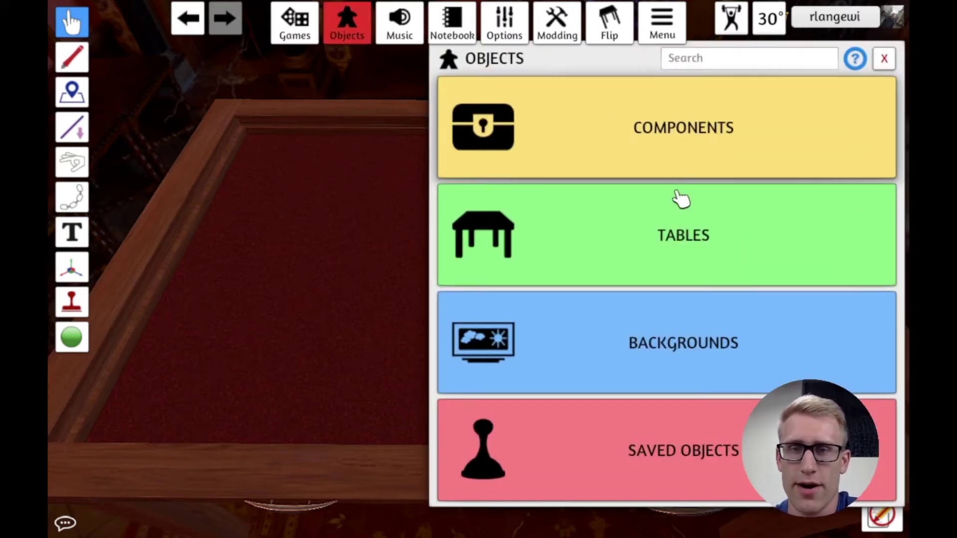
left_click(685, 149)
left_click(489, 143)
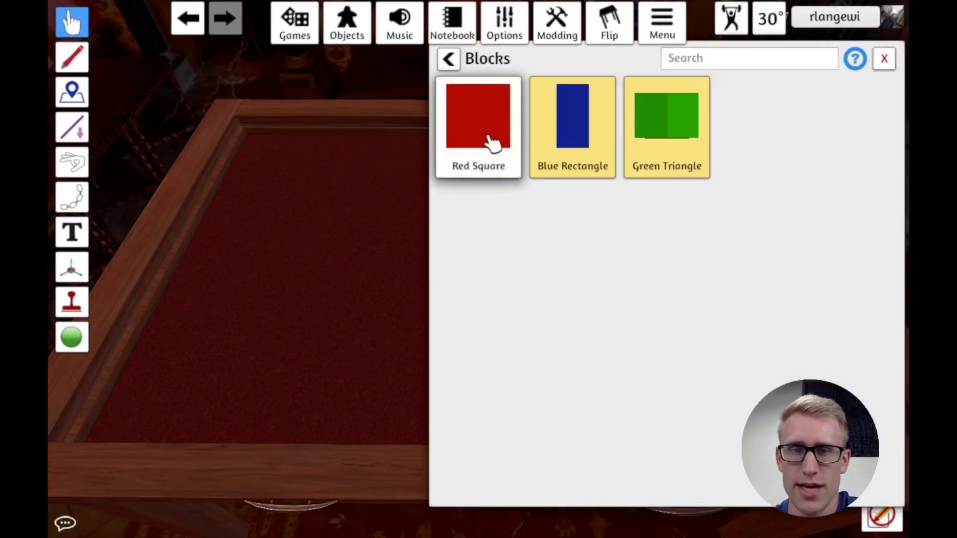
left_click_drag(572, 149, 468, 258)
left_click(885, 58)
scroll(469, 260, "up", 2)
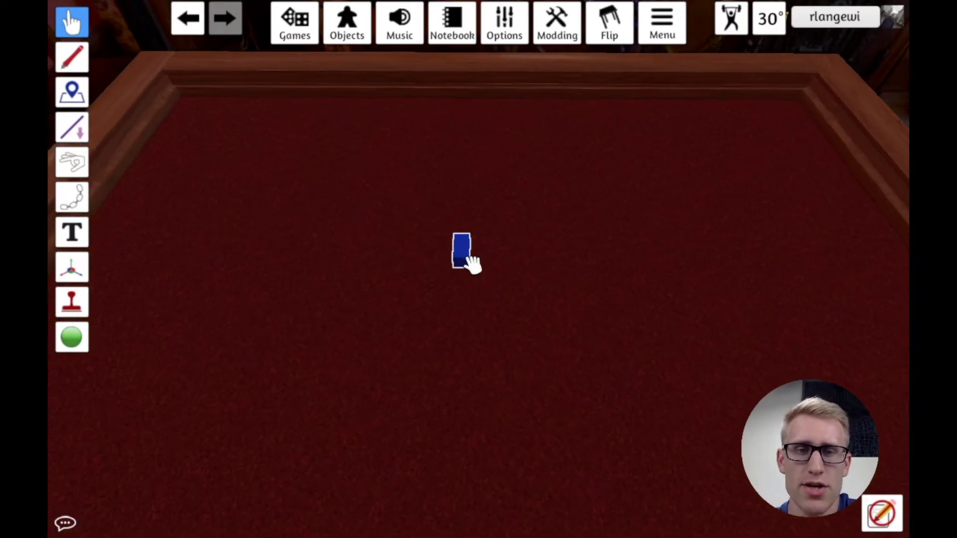
- Rotate the blue block in both directions until it lies diagonally on the table
key("e")
key("e")
key("e")
key("q")
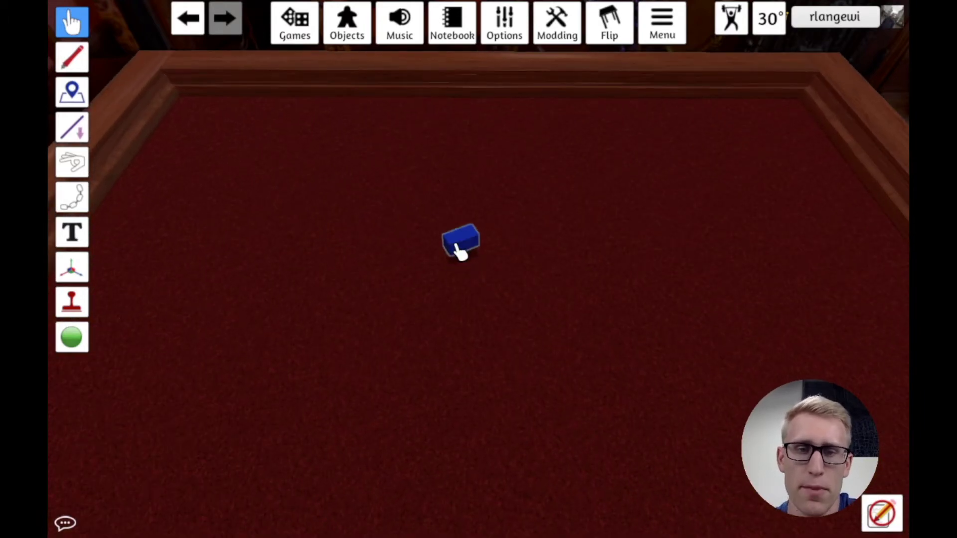
left_click(455, 246)
scroll(456, 246, "up", 3)
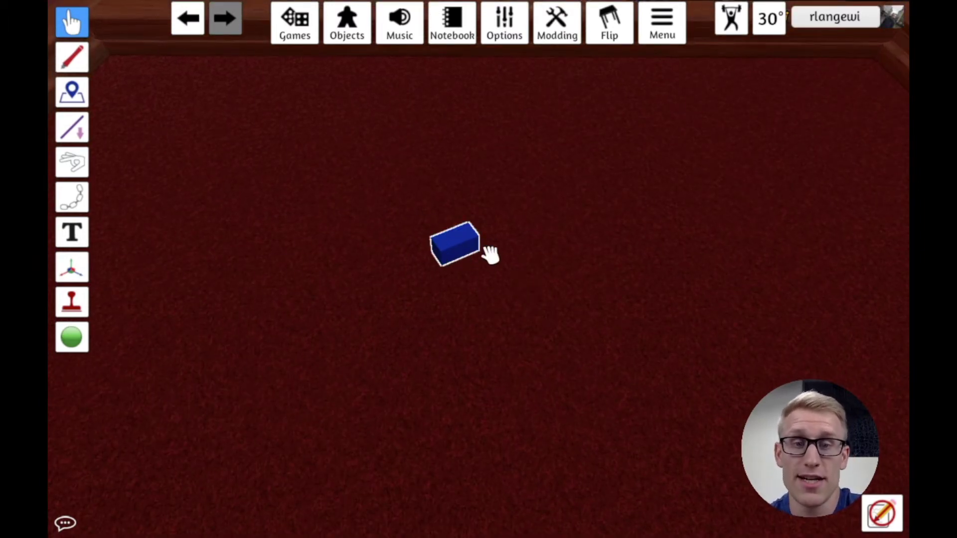
mouse_move(451, 246)
left_mouse_down()
mouse_move(448, 274)
mouse_move(477, 252)
mouse_move(457, 260)
left_mouse_up()
key("e")
key("e")
key("e")
key("e")
key("e")
key("q")
key("q")
key("e")
key("e")
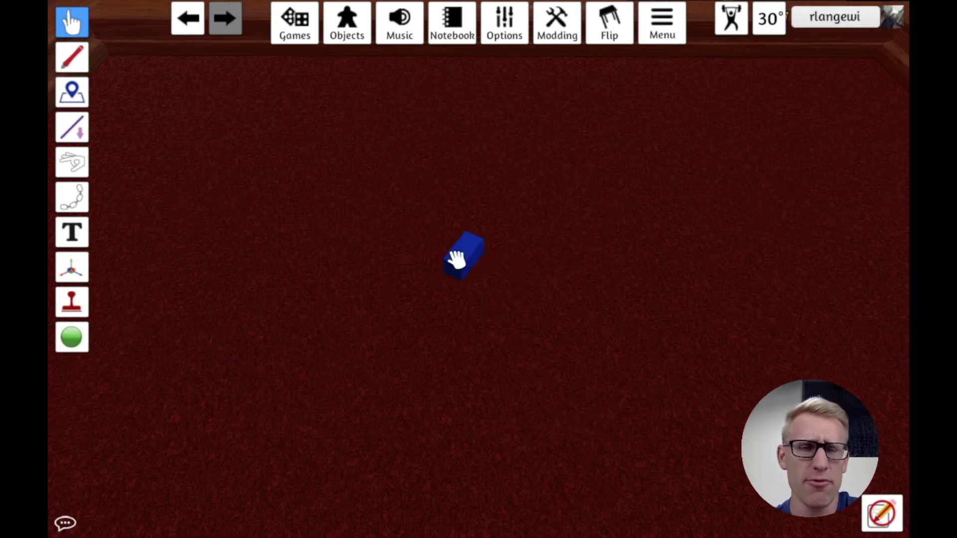
- Move the blue block sideways away from the table's centre and back again
left_click_drag(455, 258, 399, 260)
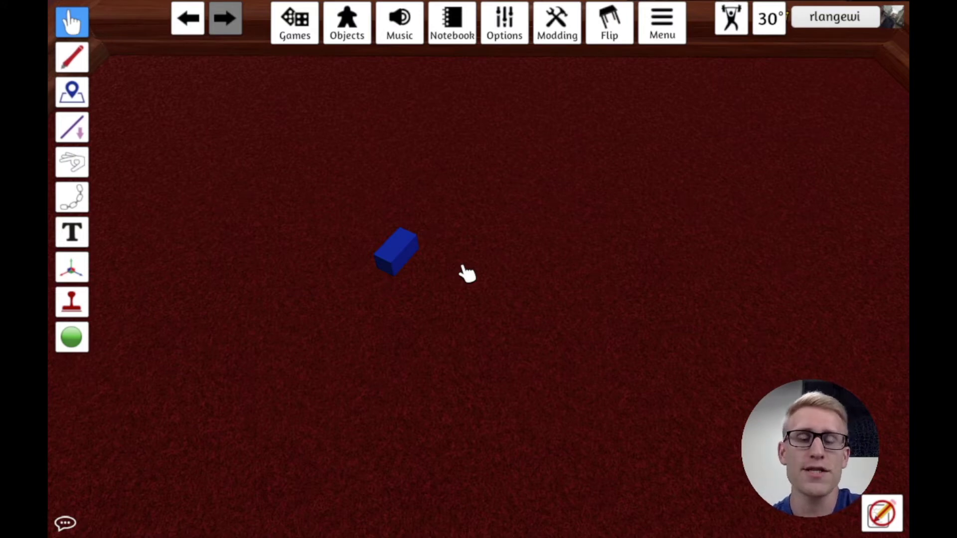
left_click_drag(406, 252, 467, 260)
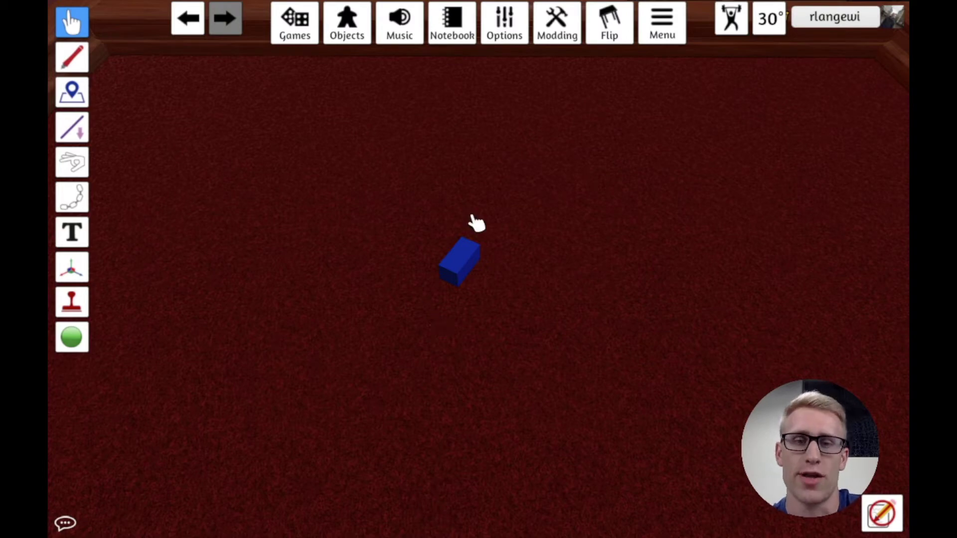
scroll(504, 287, "up", 3)
key("a")
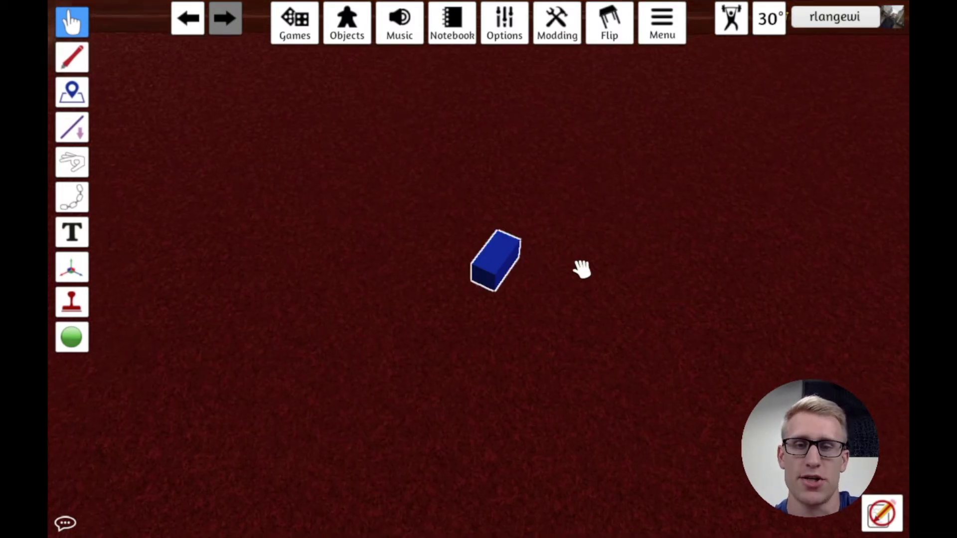
key("d")
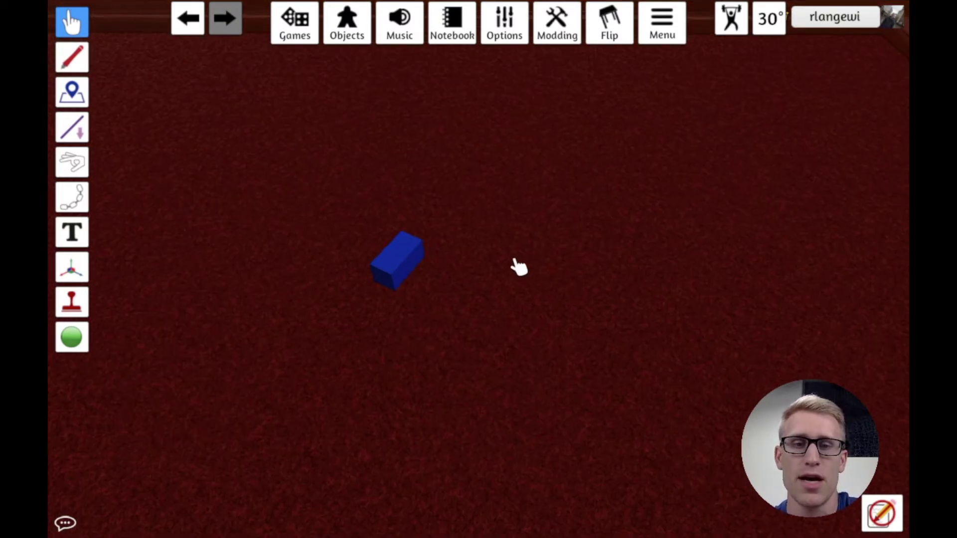
- Name the blue rectangular block "Blue Block"
right_click(397, 260)
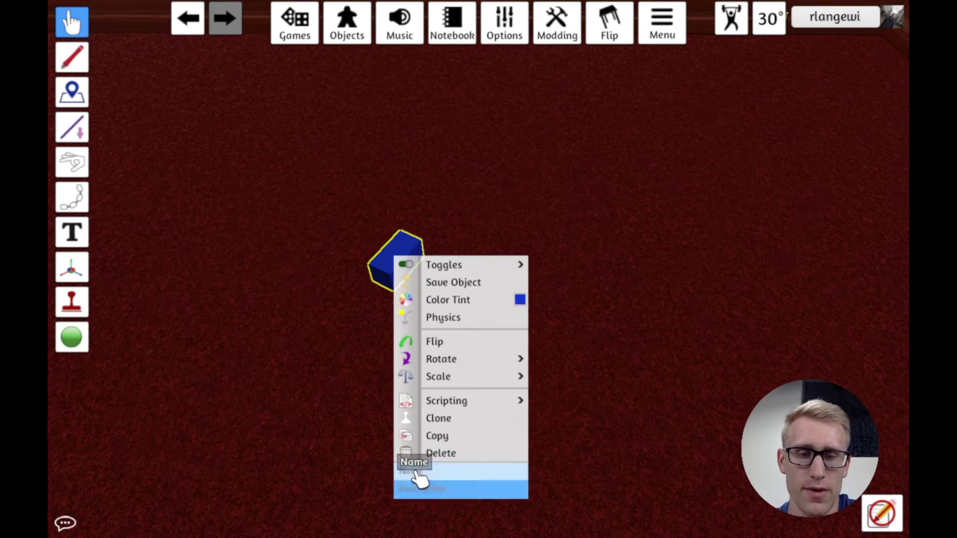
type("B")
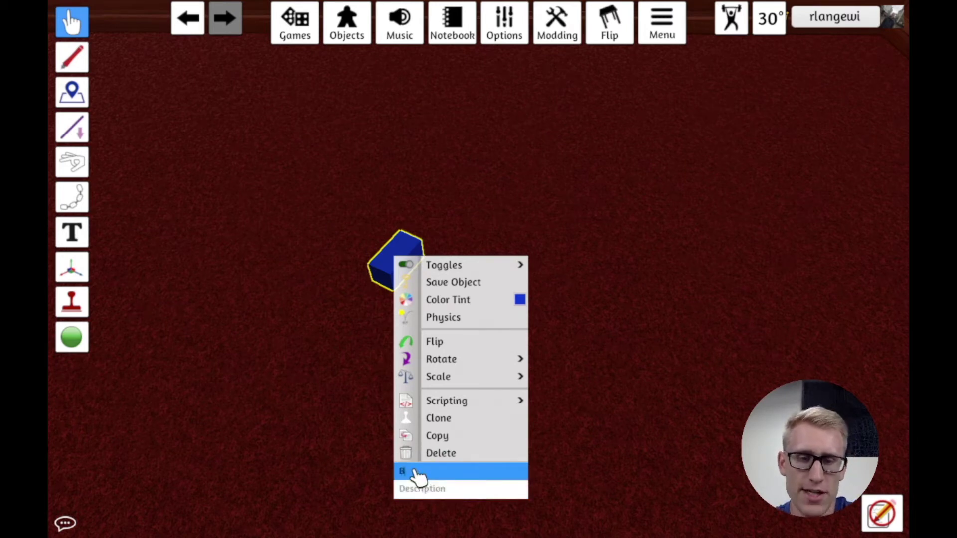
type("lue Block")
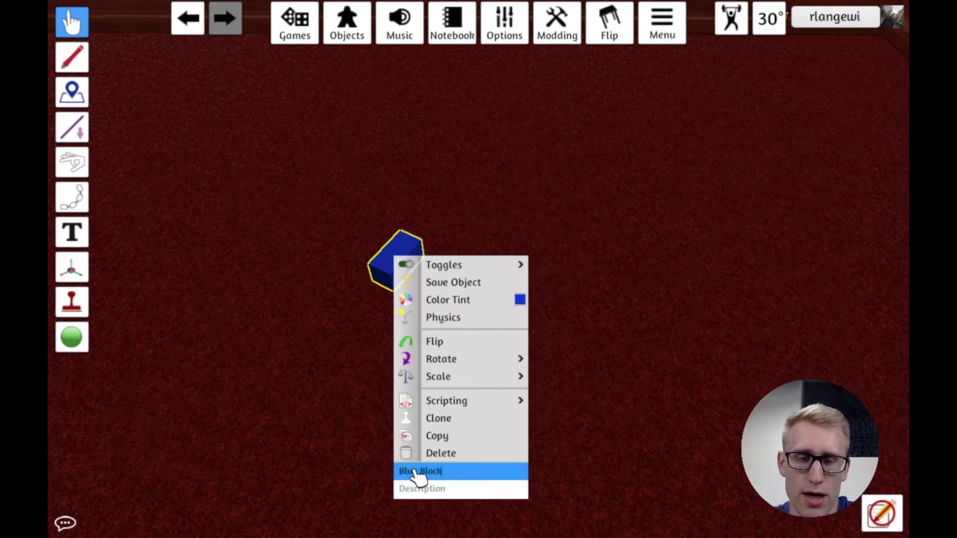
left_click(663, 406)
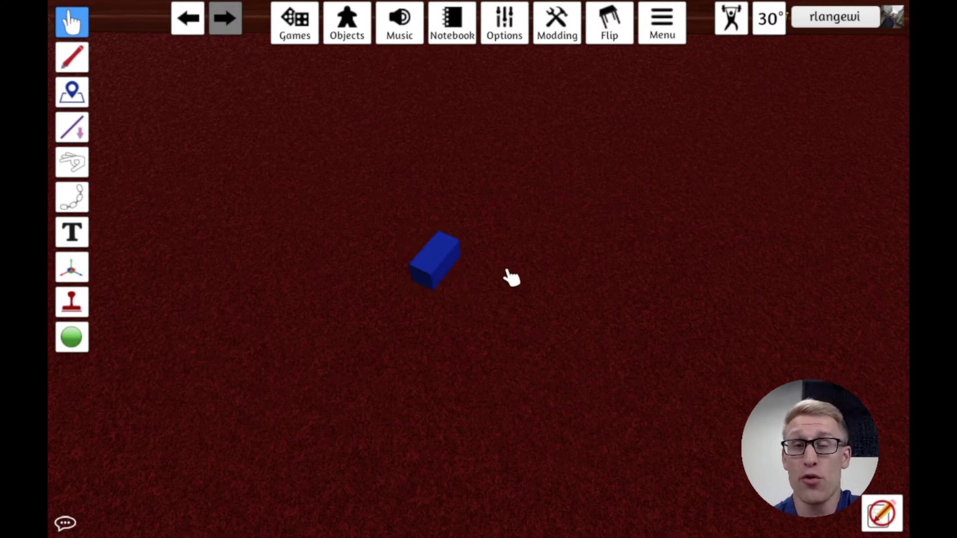
- Give the block the description "Used for building swimming pools" and check its tooltip
right_click(438, 264)
left_click(484, 496)
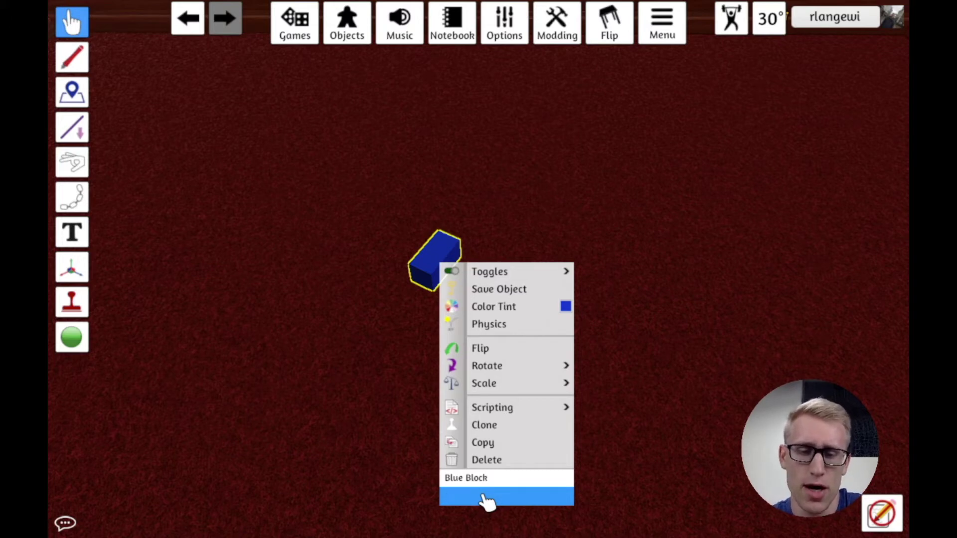
type("Used for bui")
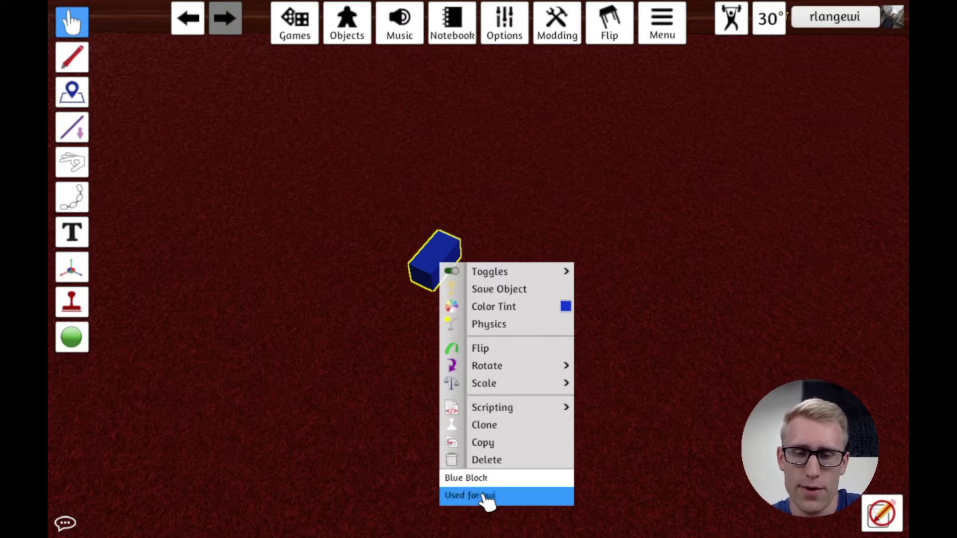
type("lding swimming pools")
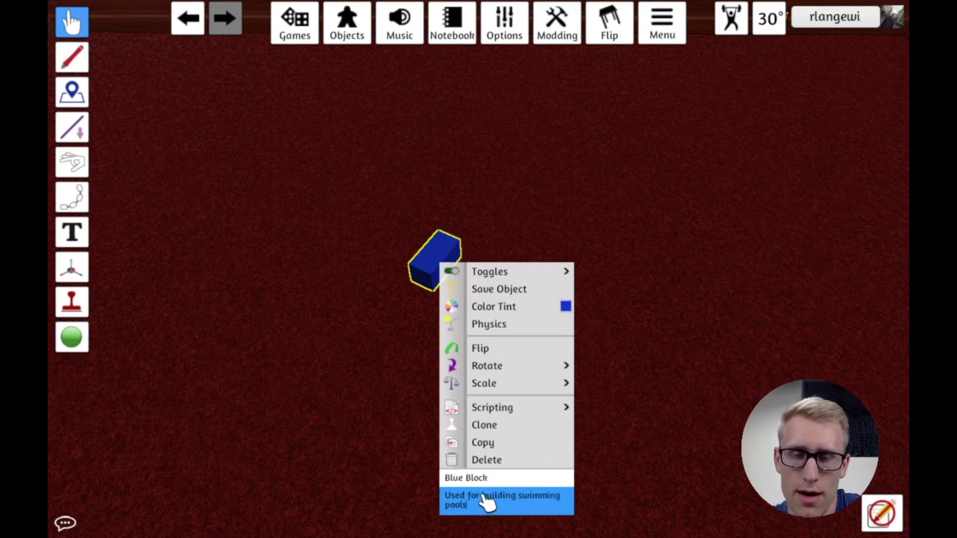
left_click(692, 425)
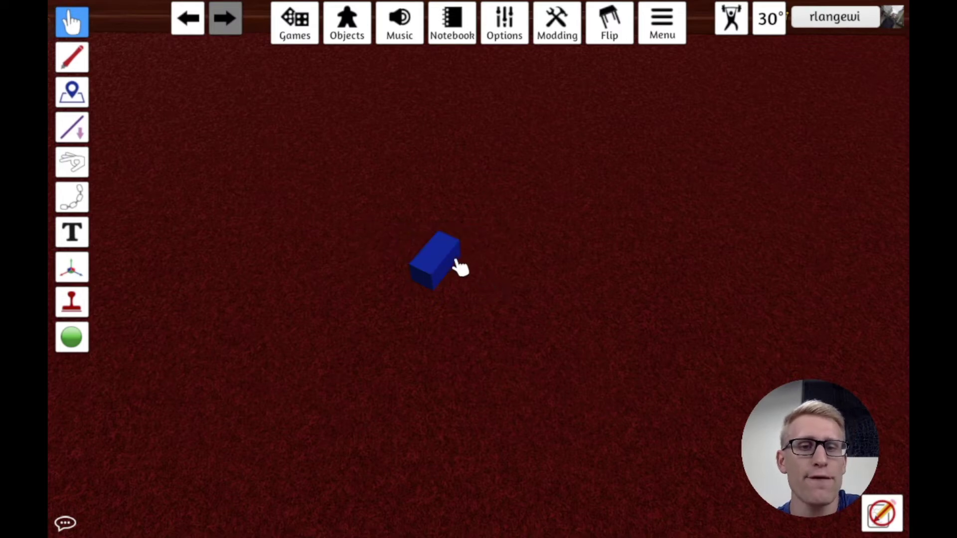
mouse_move(445, 258)
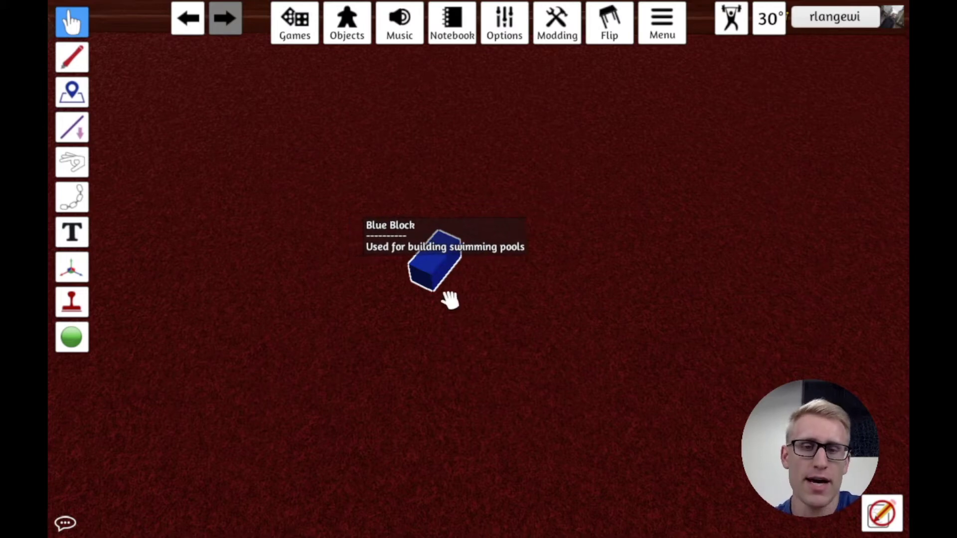
- Place an Infinite Bag from the Tools components beside the block and put the Blue Block into it
scroll(446, 300, "down", 1)
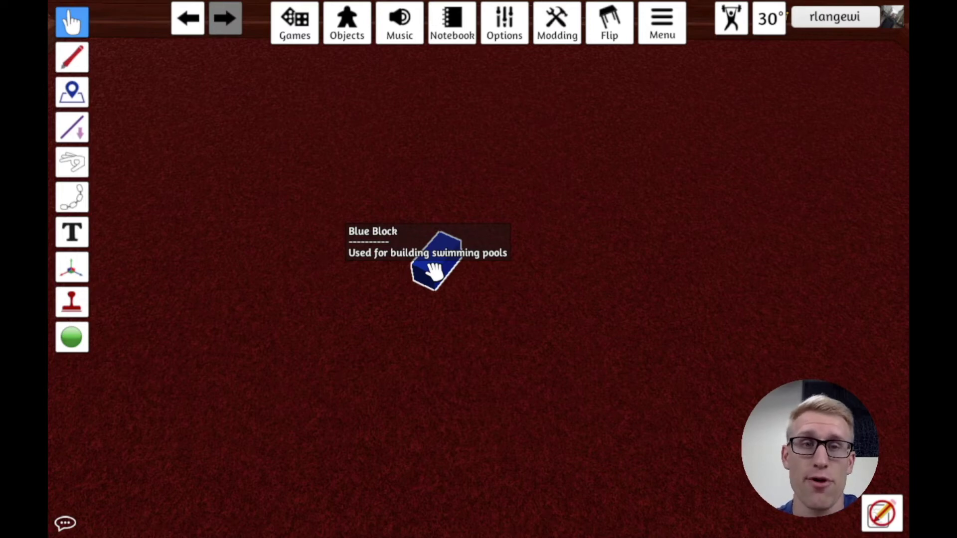
left_click(347, 29)
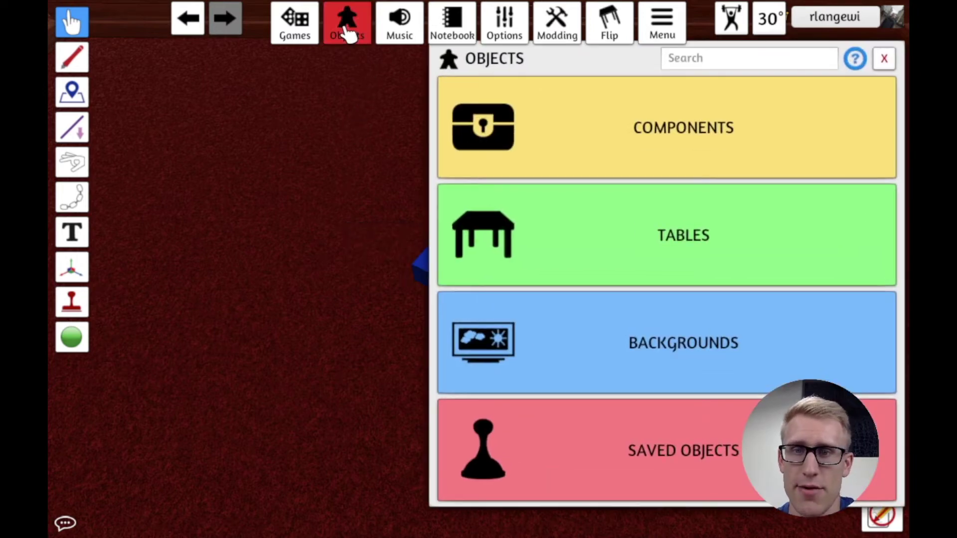
left_click(594, 143)
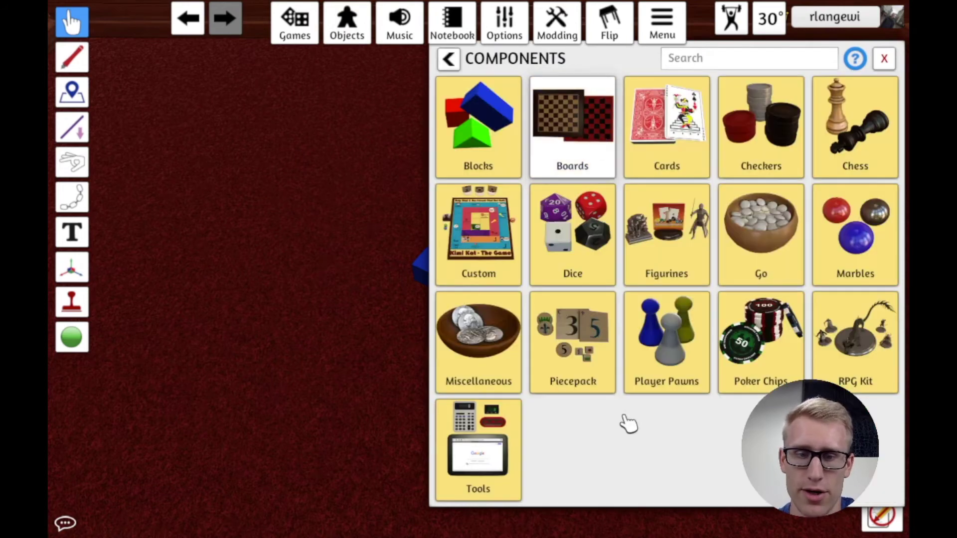
left_click(495, 471)
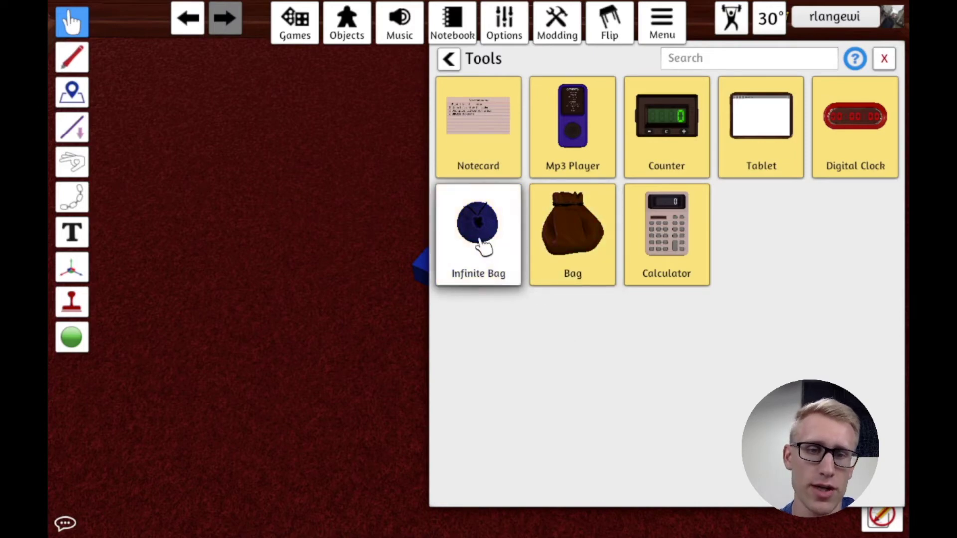
left_click_drag(481, 241, 277, 249)
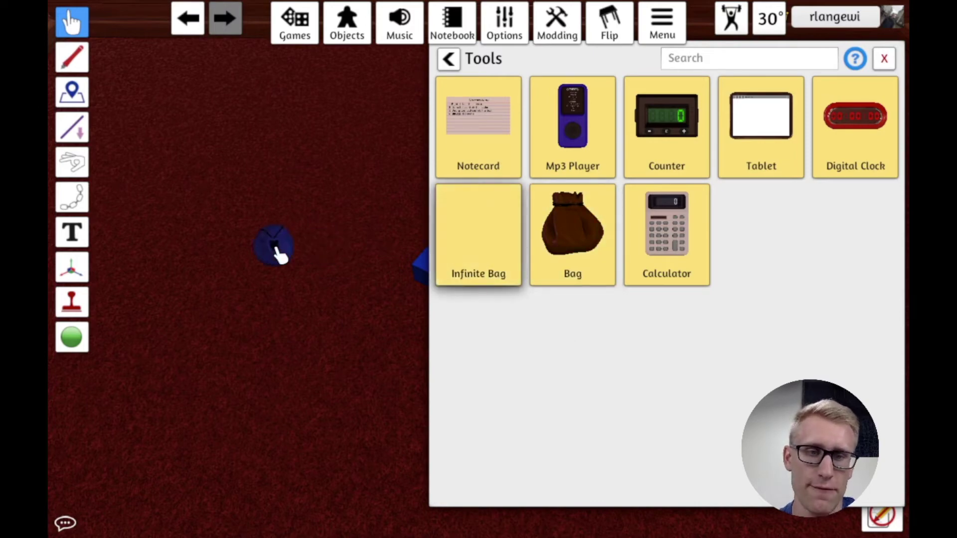
left_click(884, 59)
key("a")
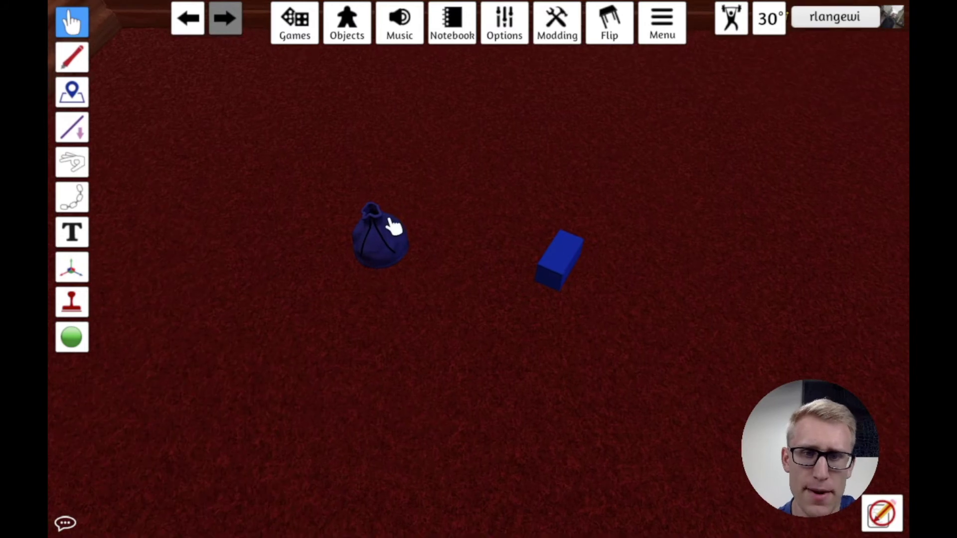
left_click_drag(584, 251, 380, 242)
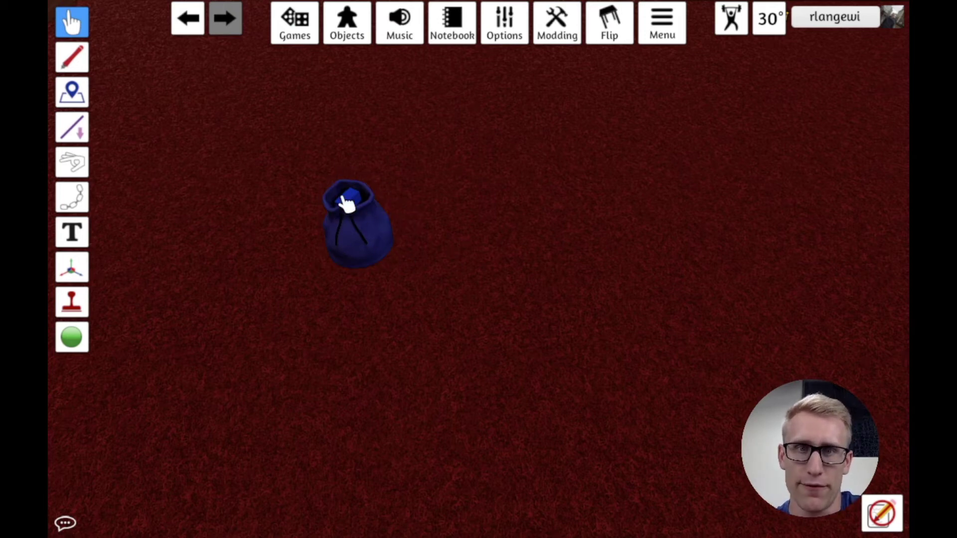
- Add a regular Bag from the Tools components and position it beside the blue infinite bag
left_click(349, 31)
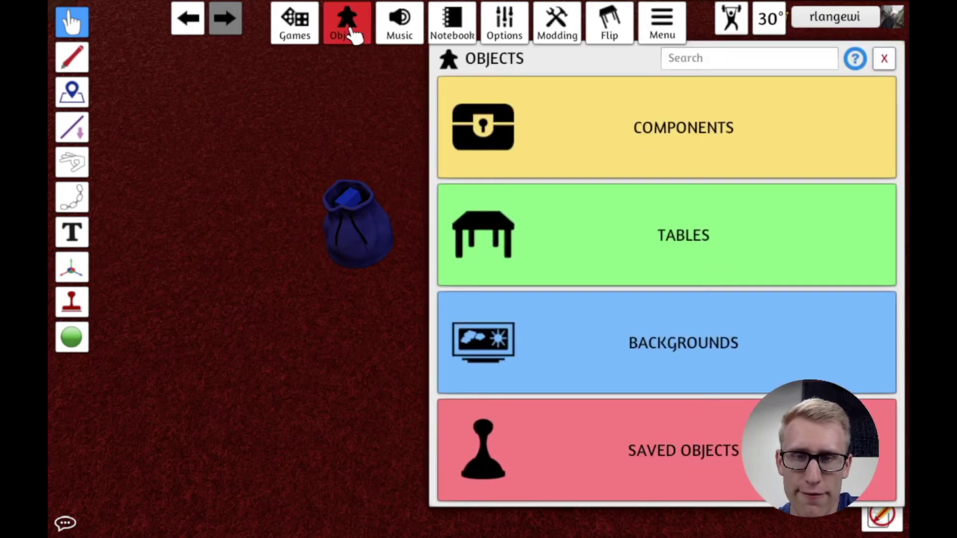
left_click(678, 161)
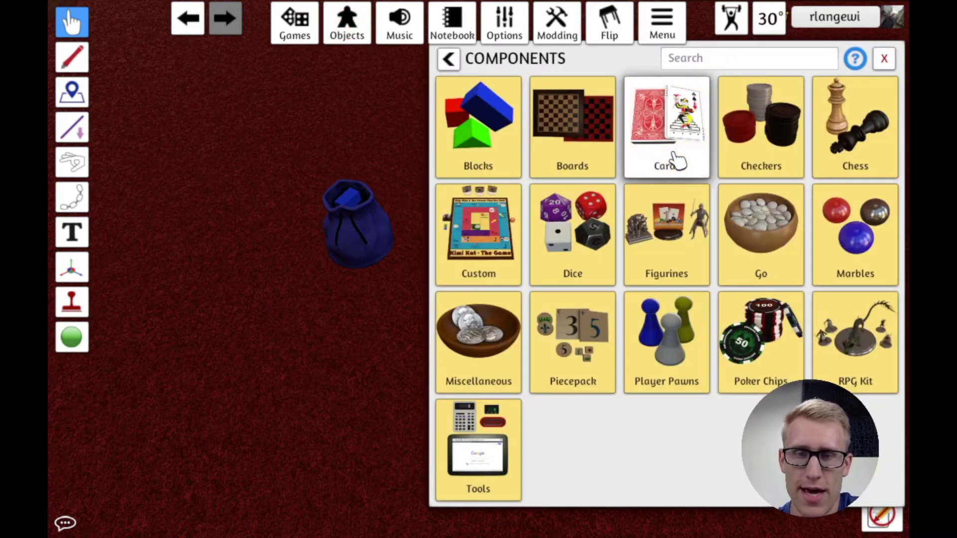
left_click(486, 448)
left_click_drag(568, 252, 335, 361)
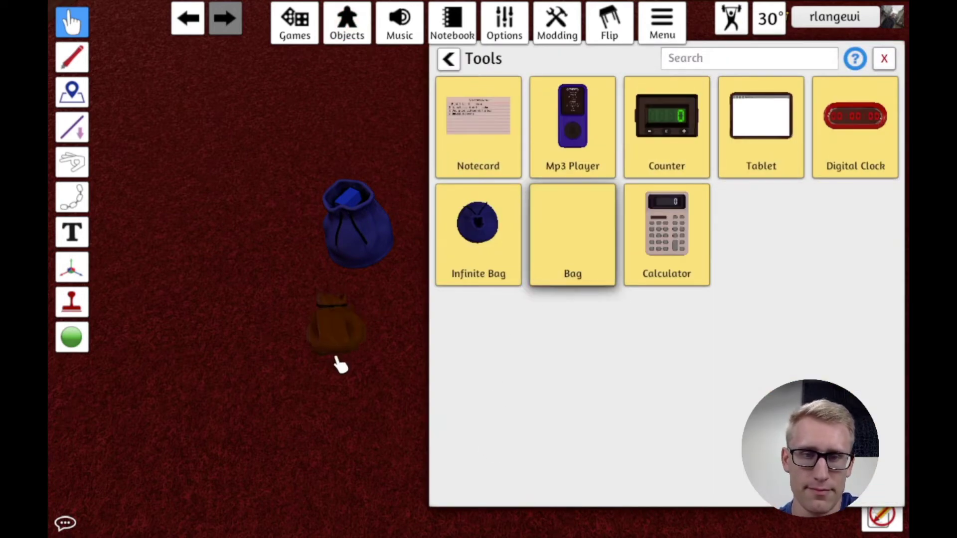
left_click(887, 58)
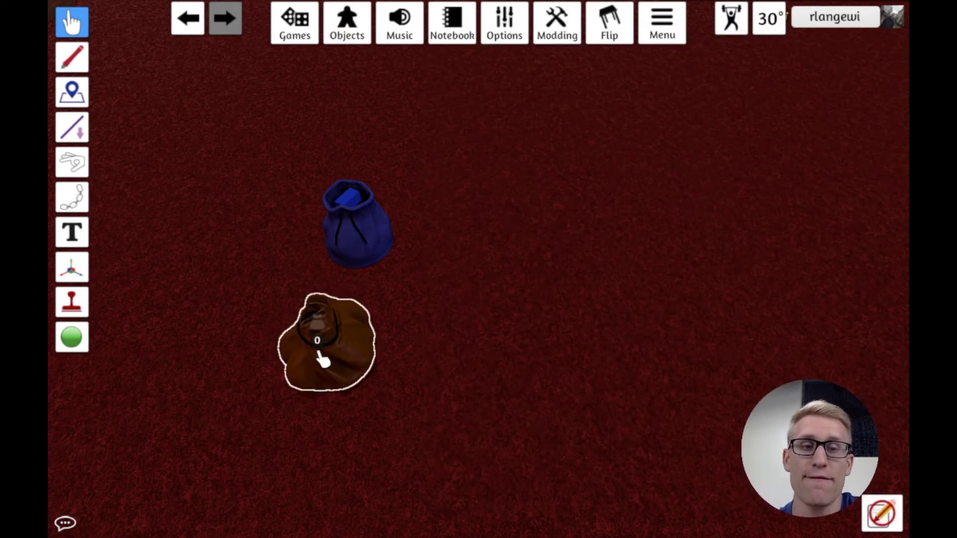
left_click_drag(324, 359, 478, 239)
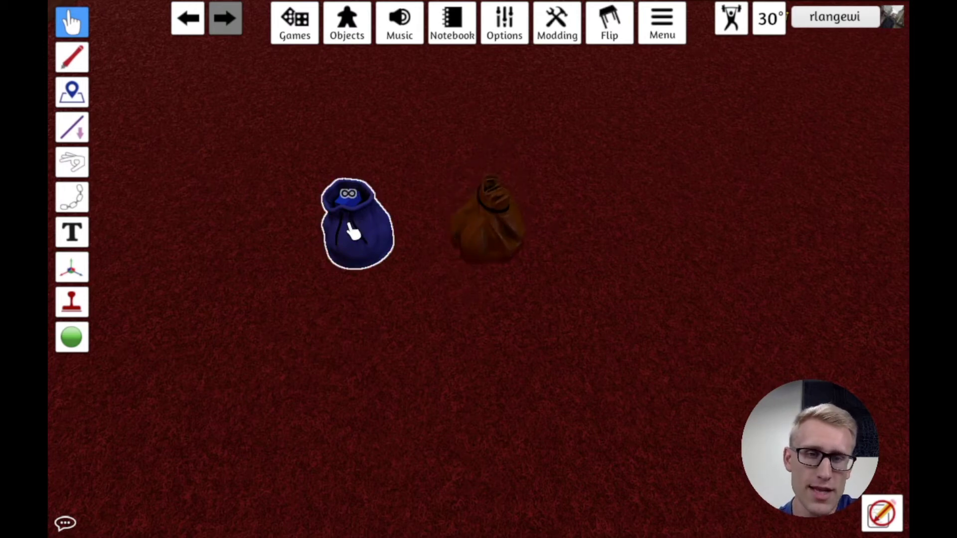
- Put one blue block into the brown bag and look over the options available for that bag
left_click_drag(433, 355, 500, 239)
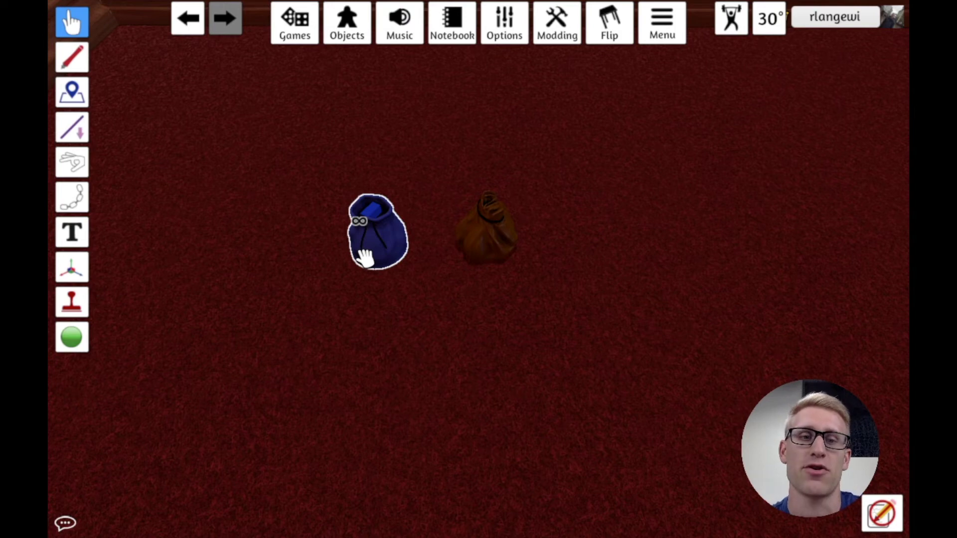
scroll(365, 258, "down", 1)
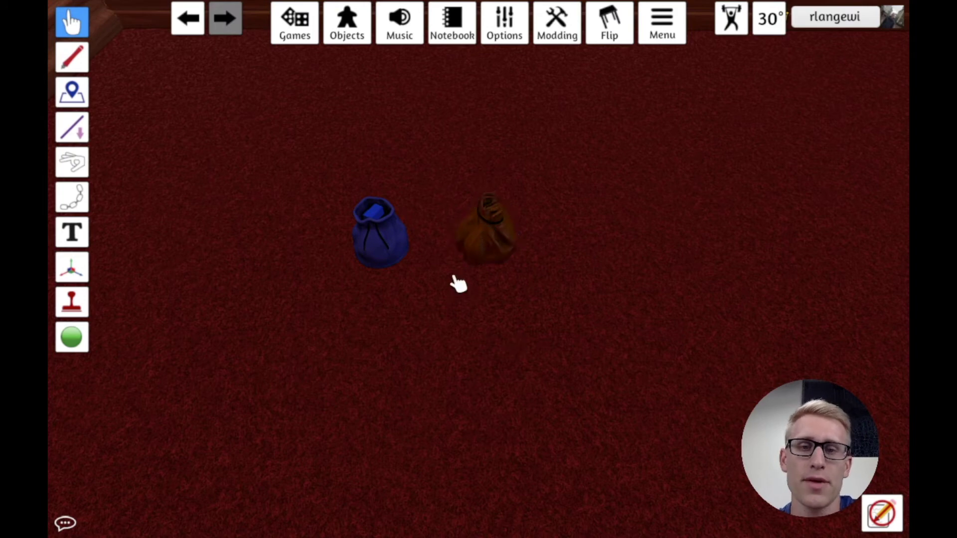
right_click(486, 238)
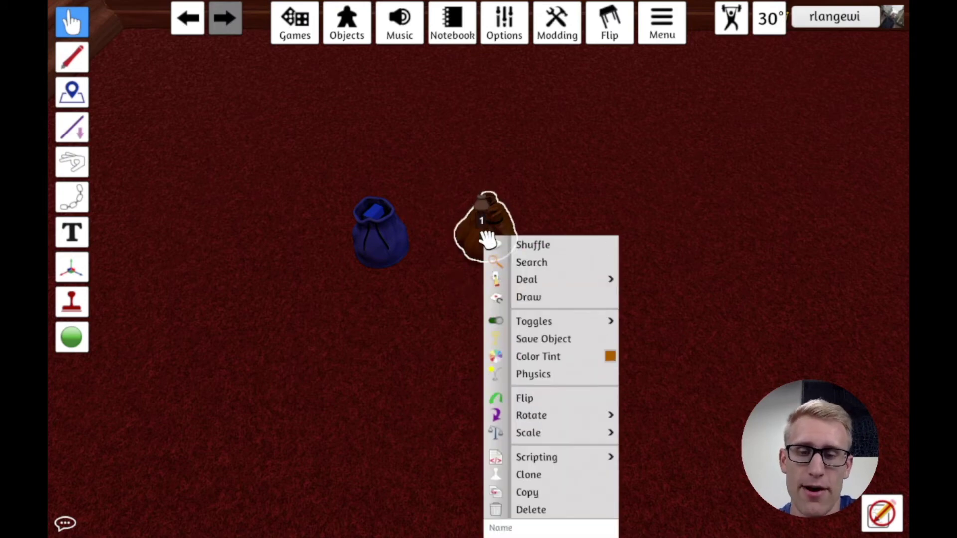
left_click(443, 289)
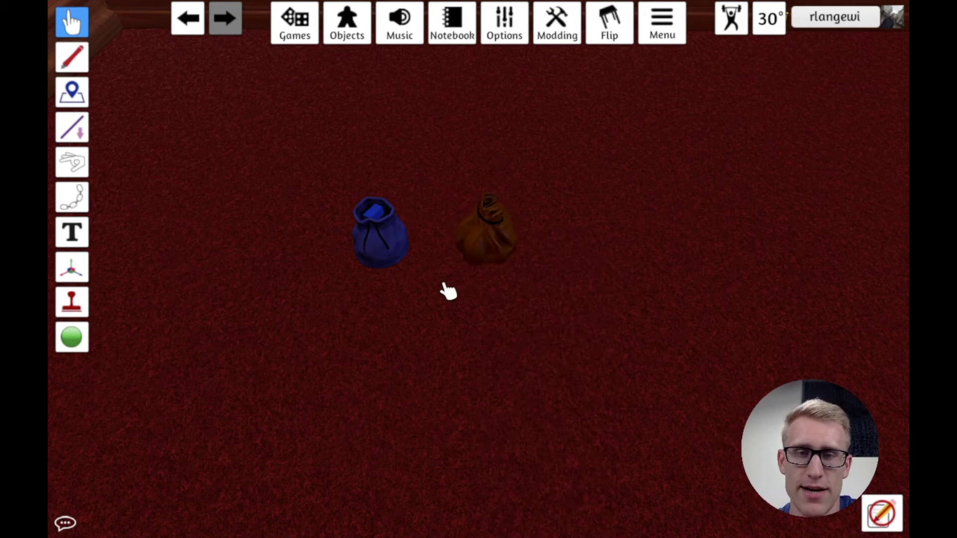
- Name the brown bag "Blue Blocks", give it the description "Used for building swimming pools" and check its tooltip
key("s")
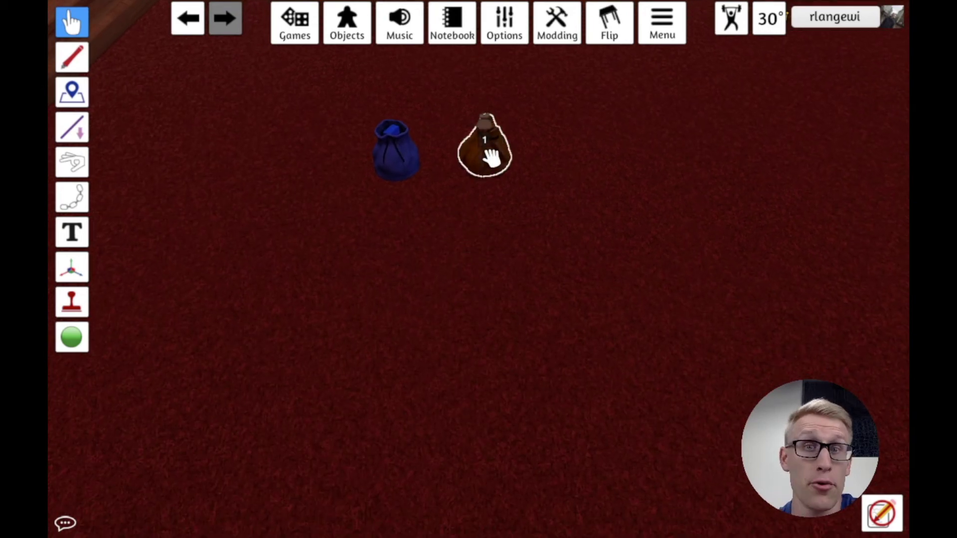
right_click(491, 158)
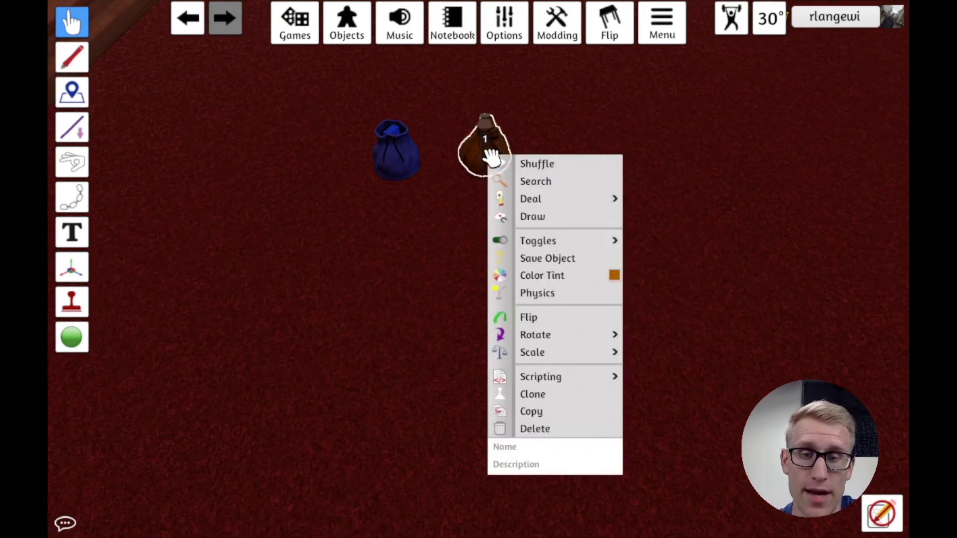
left_click(525, 451)
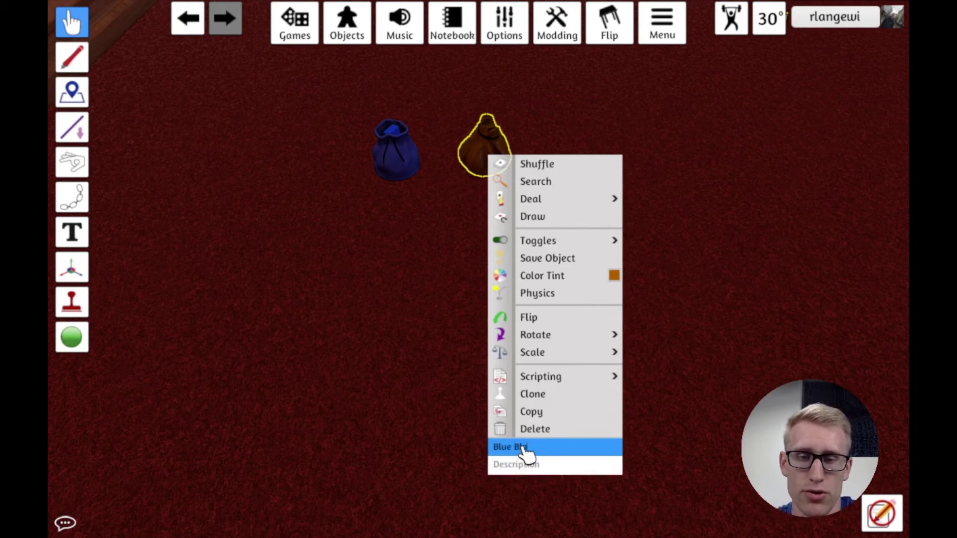
left_click(520, 465)
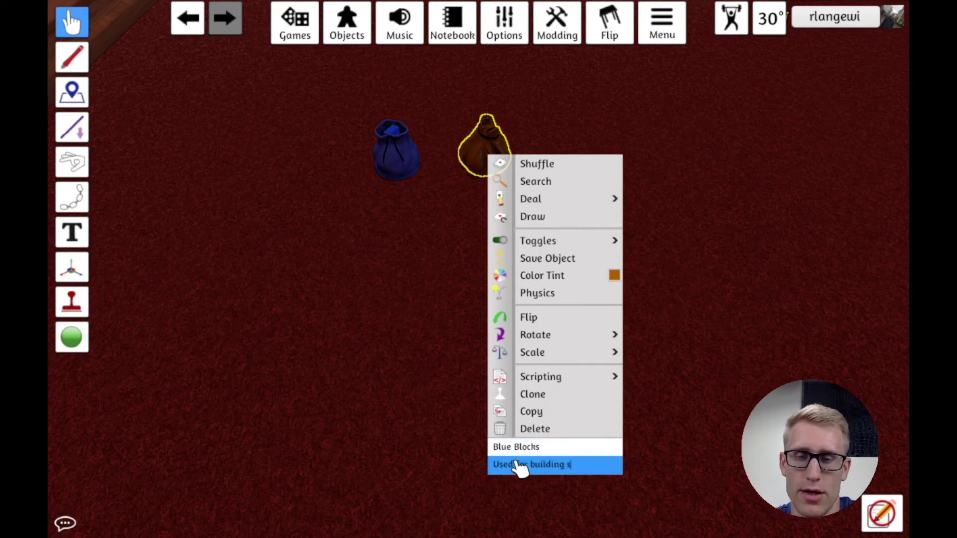
type("Used for building swimming pools")
key("Return")
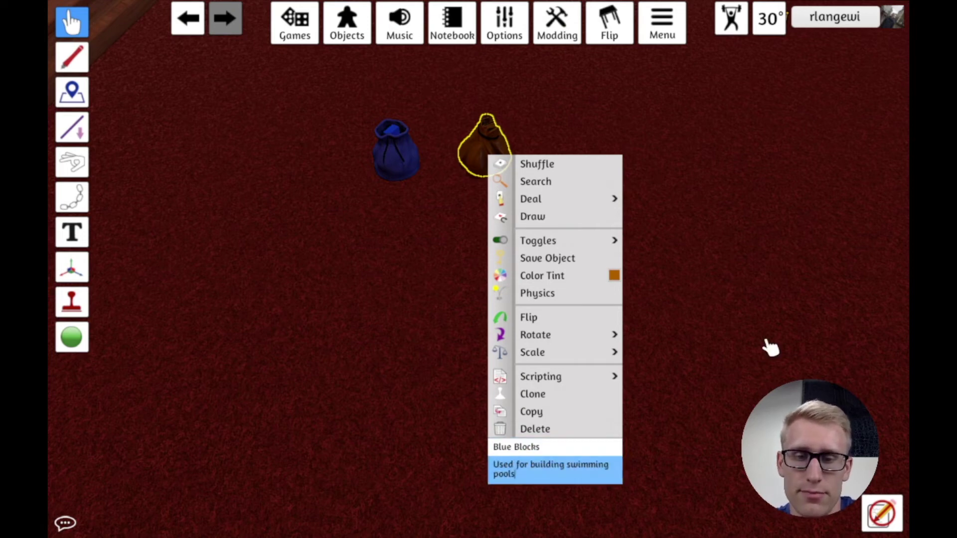
left_click(770, 348)
key("w")
mouse_move(503, 222)
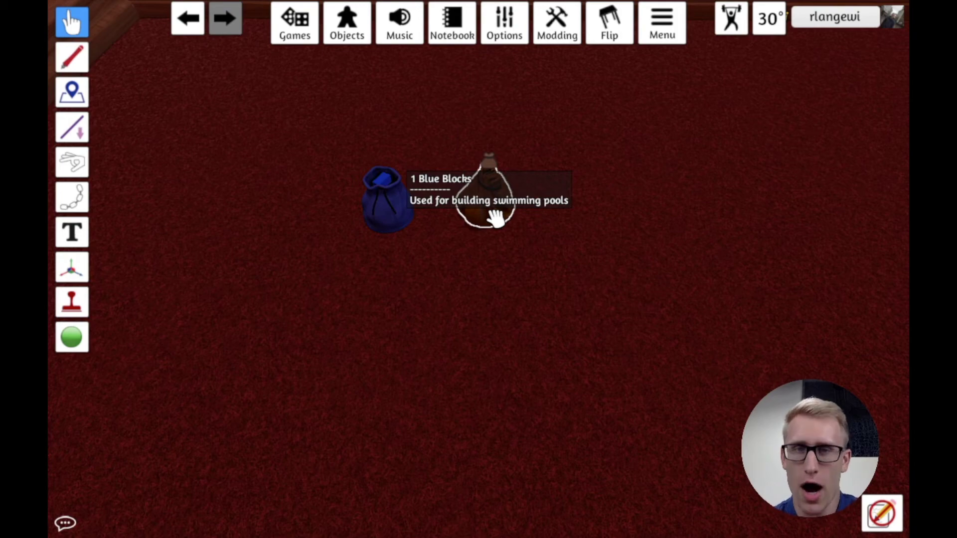
scroll(496, 220, "down", 2)
key("s")
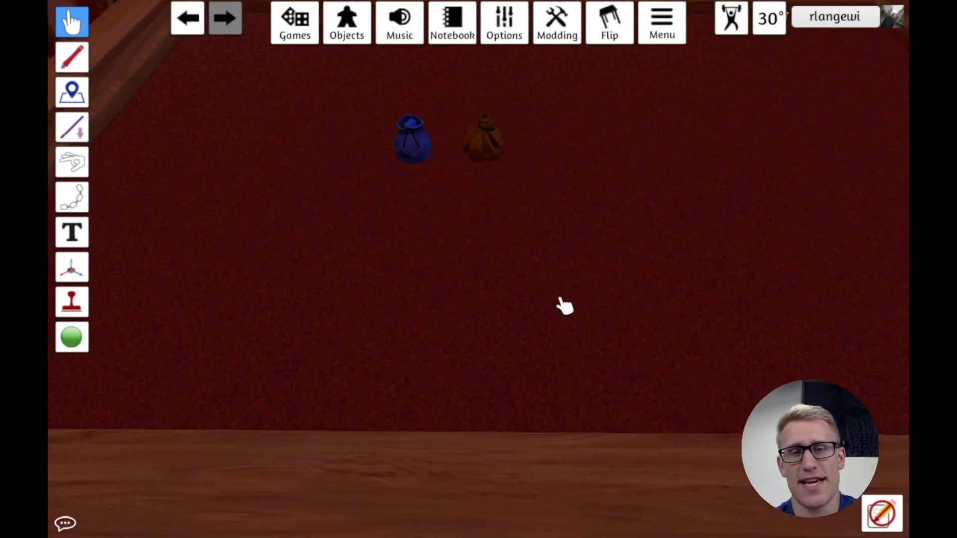
key("w")
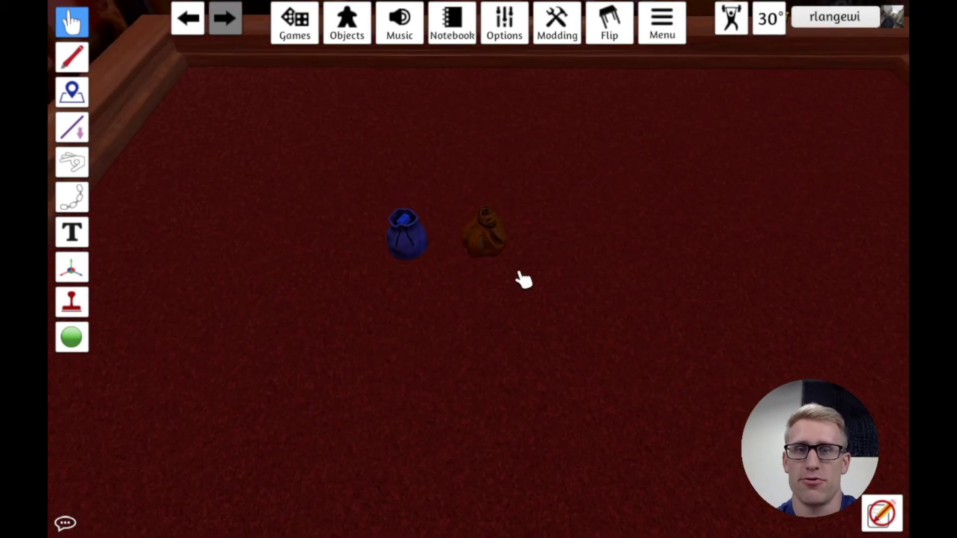
key("Tab")
left_click_drag(202, 442, 315, 128)
key("Tab")
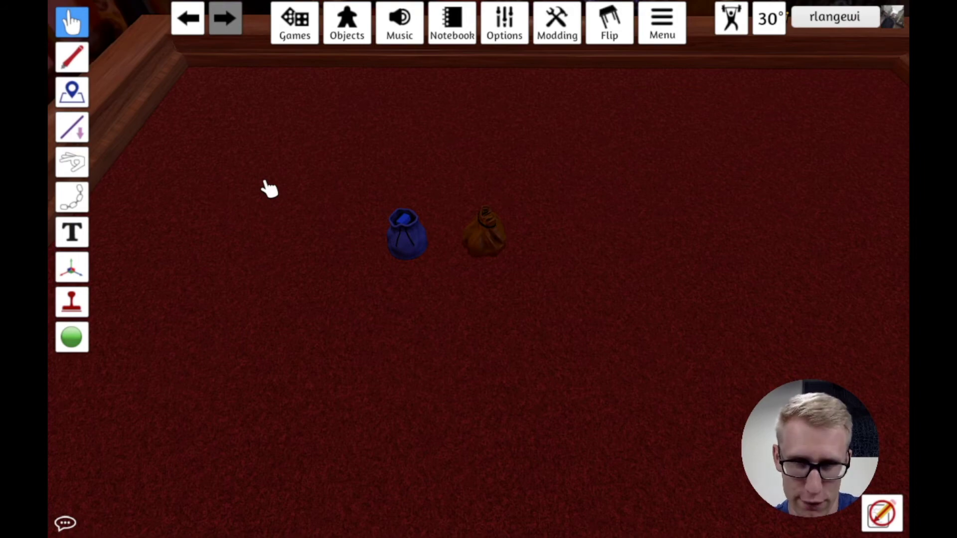
key("s")
key("d")
key("w")
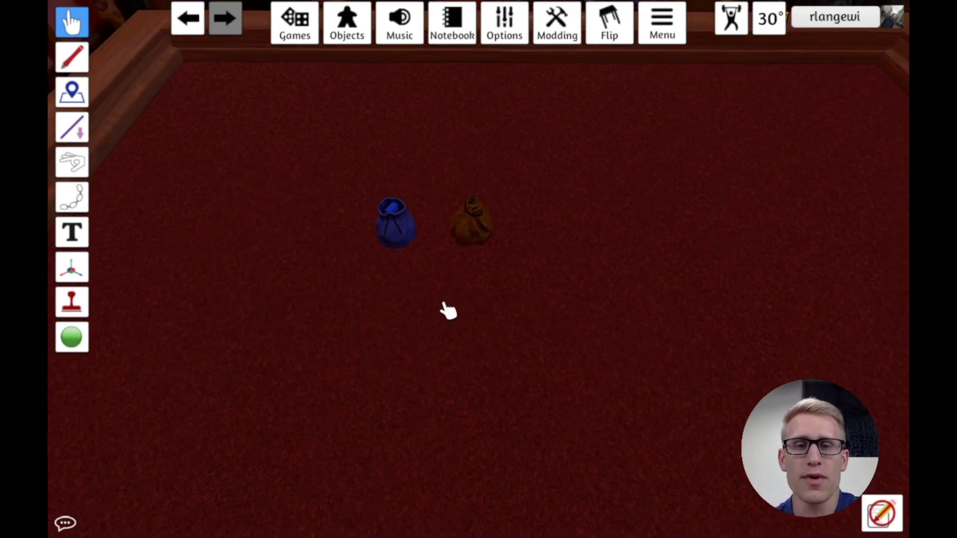
key("w")
key("d")
key("a")
key("a")
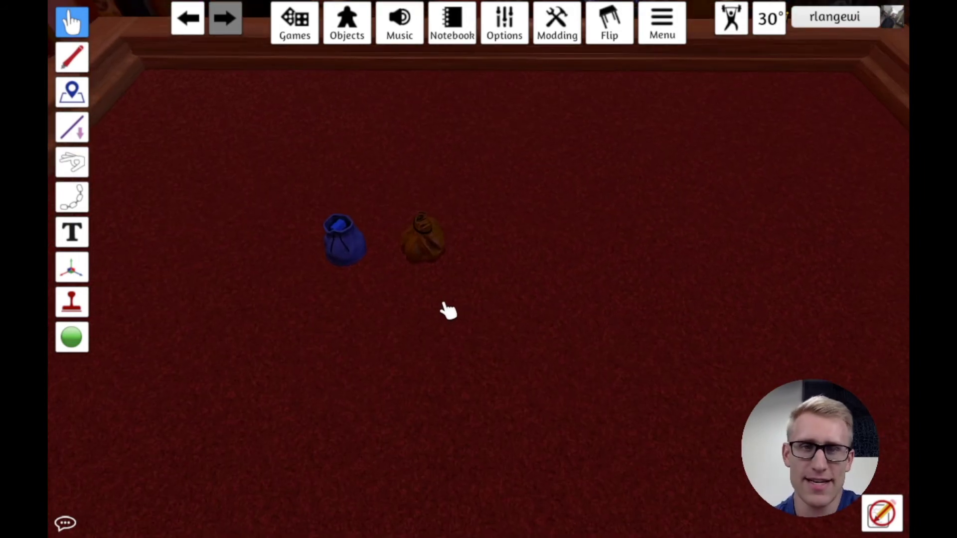
key("a")
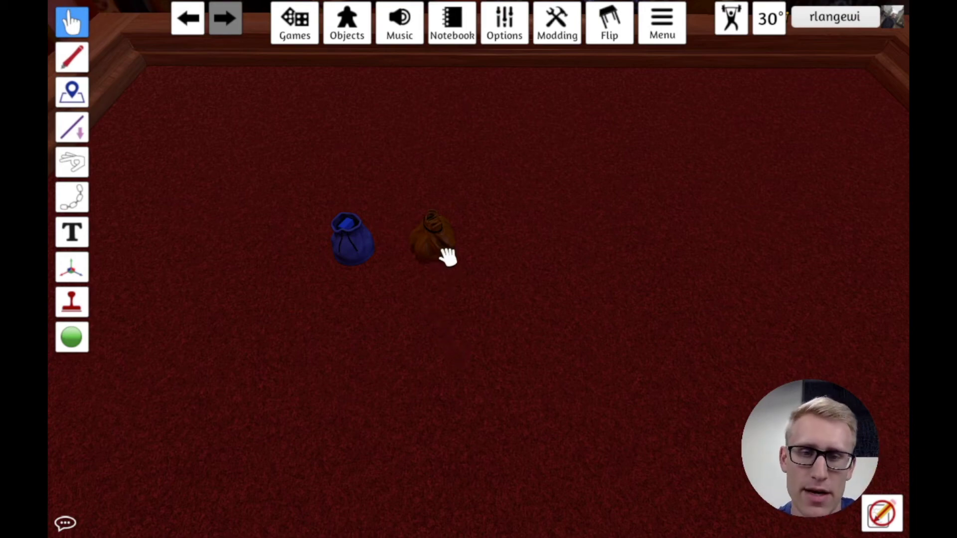
- Change the brown bag's color tint to the preset blue
mouse_move(433, 242)
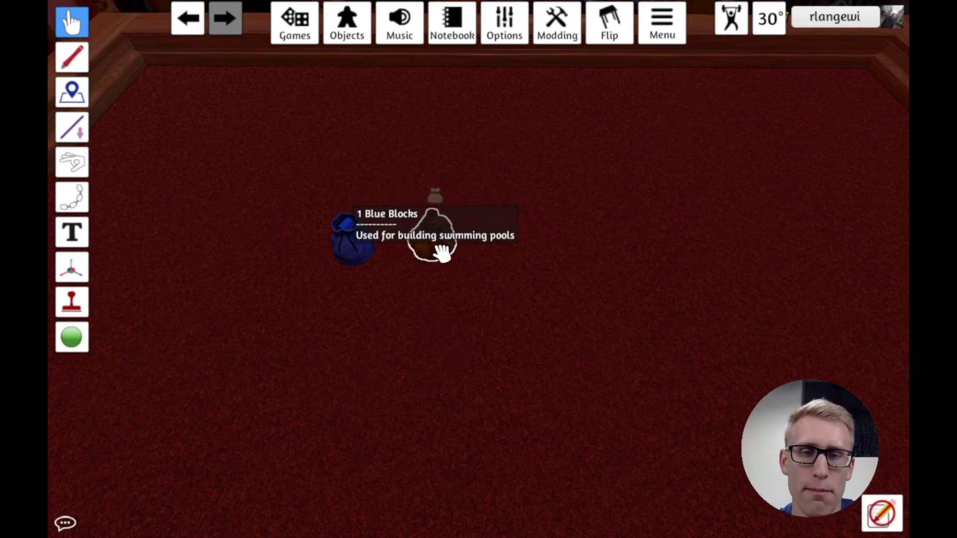
scroll(448, 299, "up", 5)
key("a")
key("s")
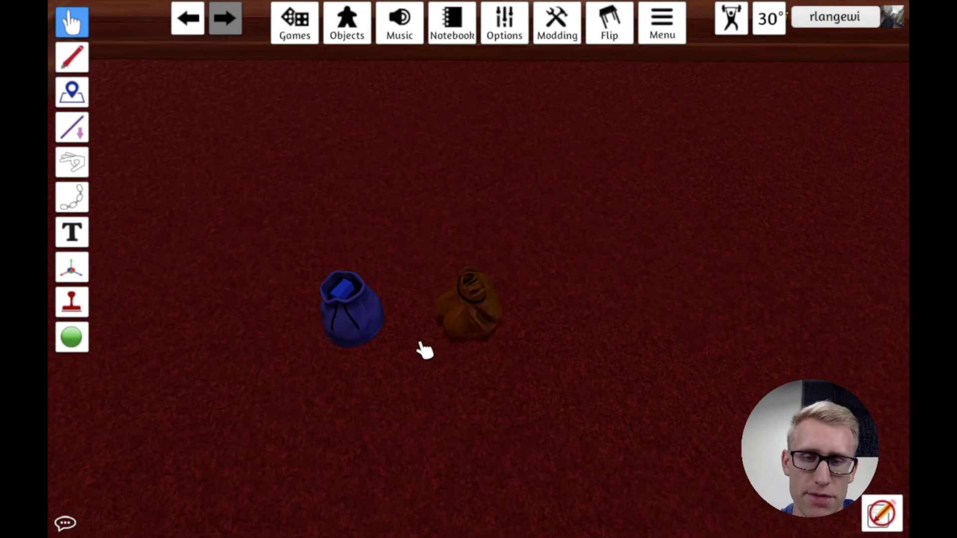
key("d")
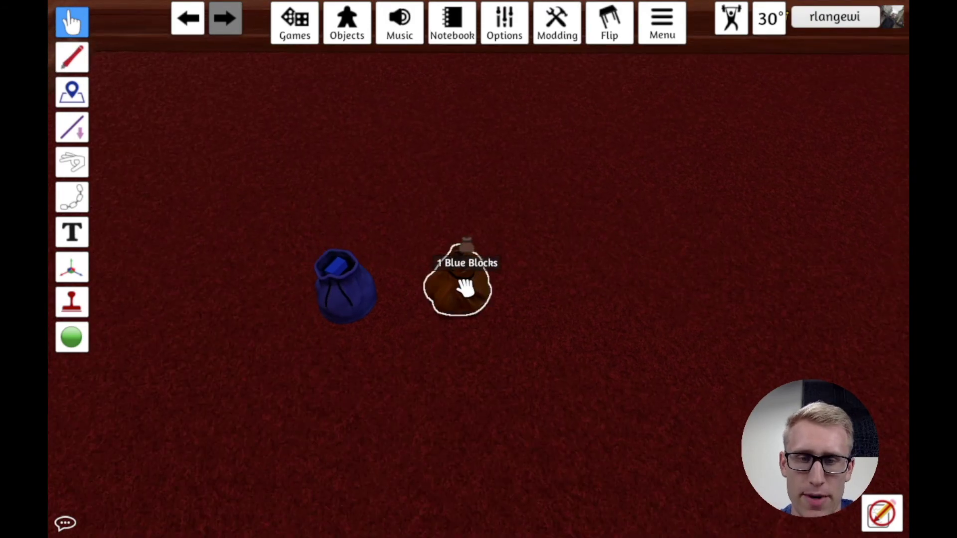
right_click(466, 287)
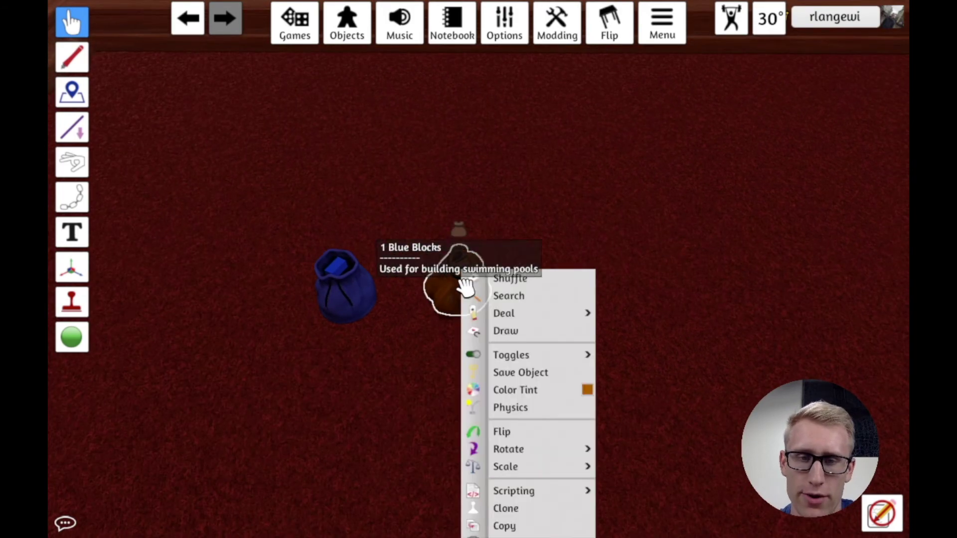
left_click(530, 395)
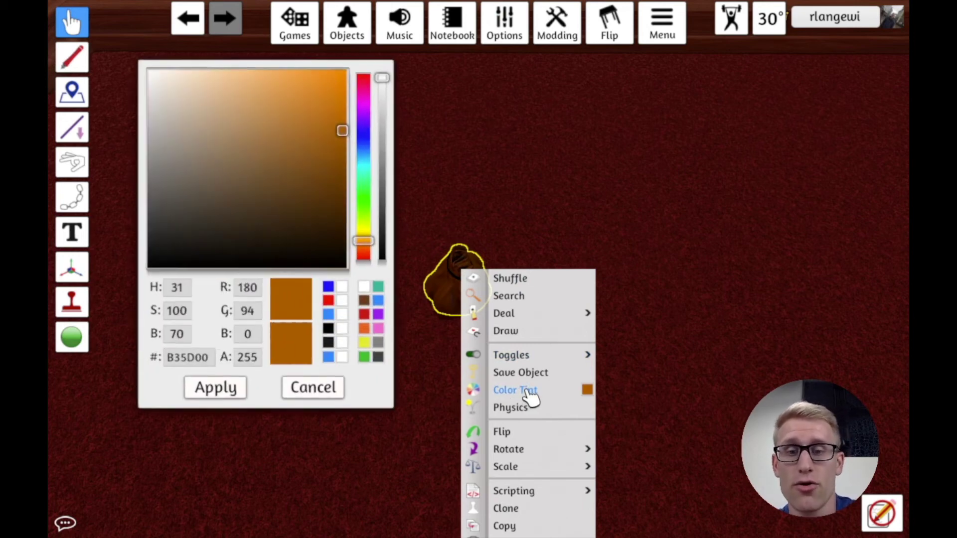
left_click(327, 289)
left_click(235, 391)
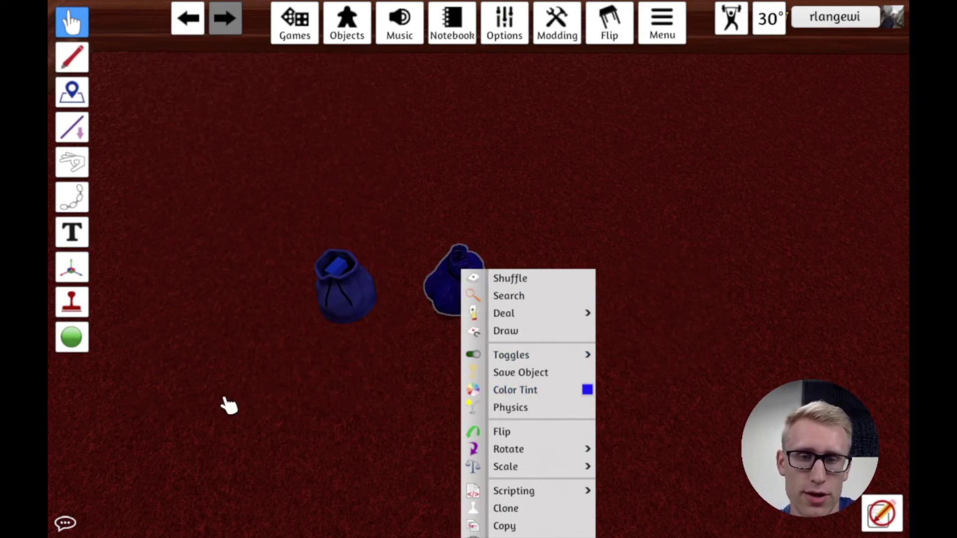
left_click(381, 429)
key("d")
key("s")
key("a")
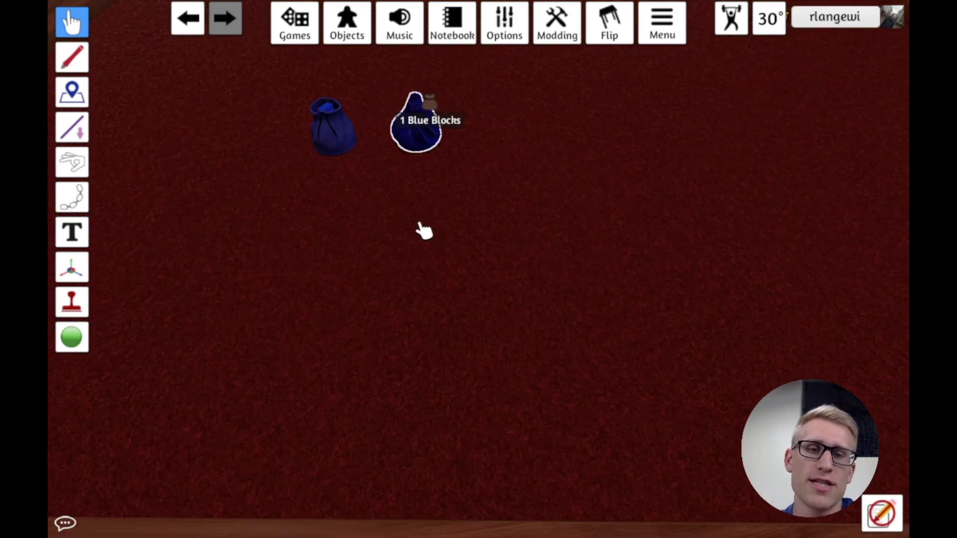
key("w")
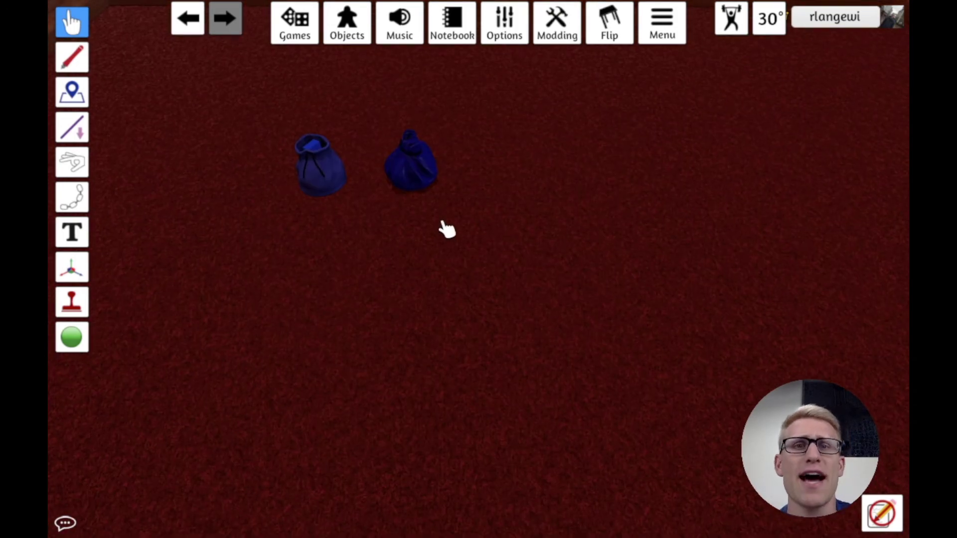
key("w")
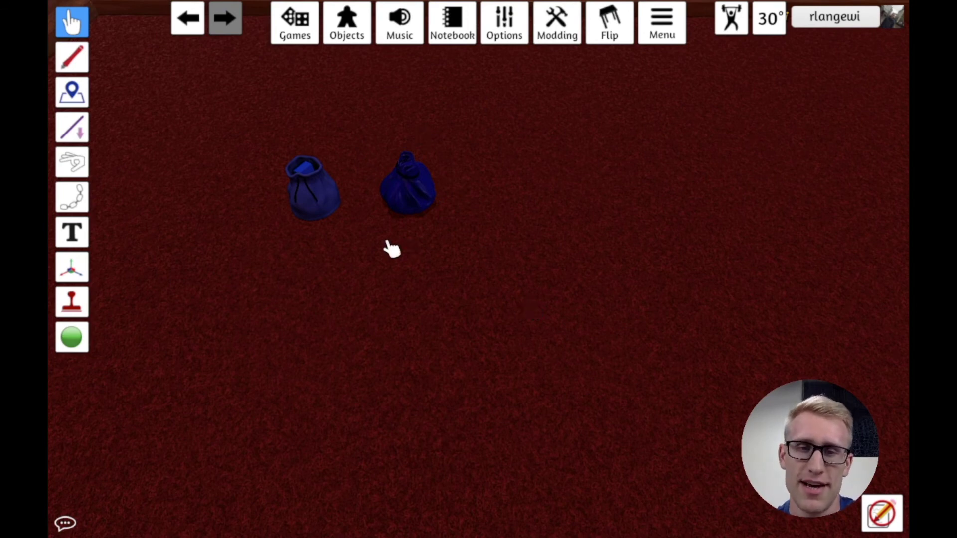
mouse_move(417, 188)
left_mouse_down()
mouse_move(527, 269)
mouse_move(498, 265)
mouse_move(422, 195)
left_mouse_up()
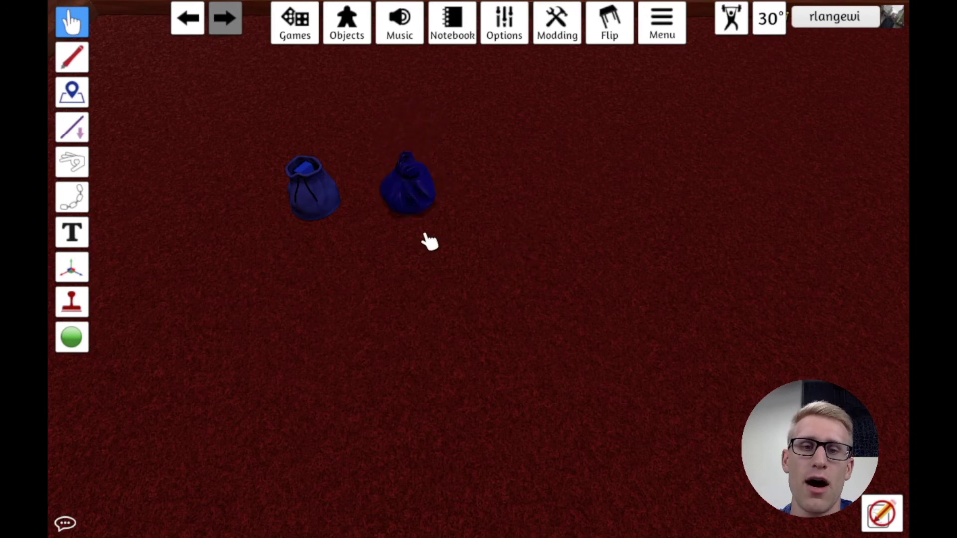
key("w")
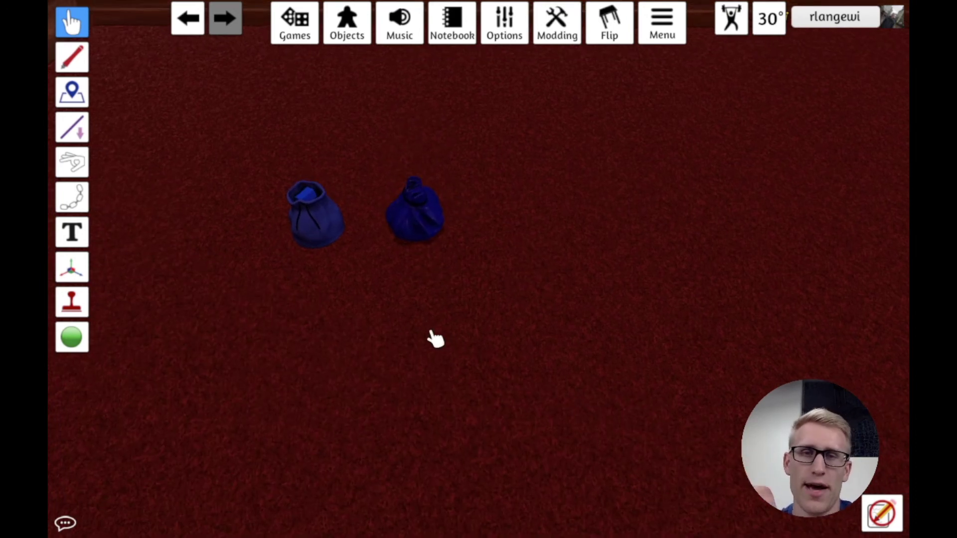
key("w")
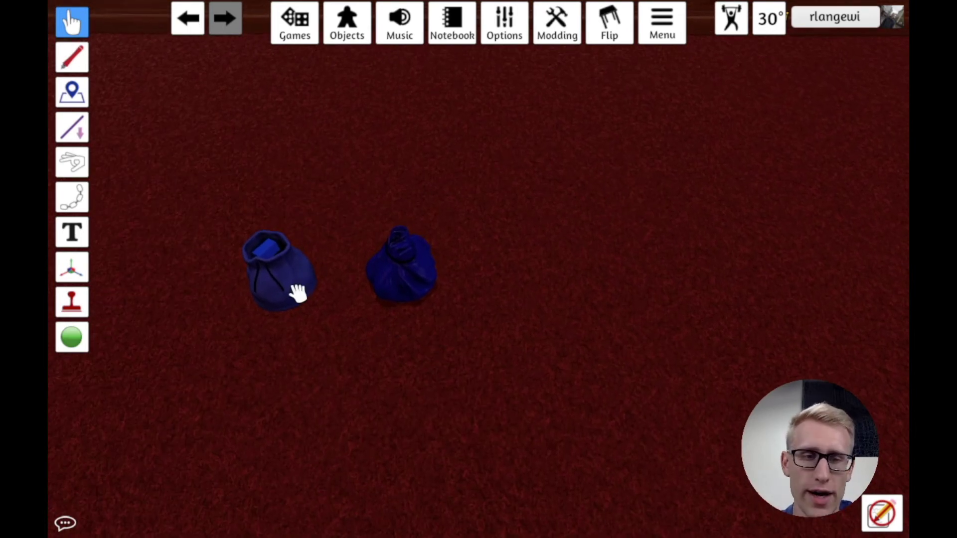
- Take a Blue Block out of the infinite bag, set it beside the closed bag and scale it down twice
left_click_drag(274, 277, 491, 325)
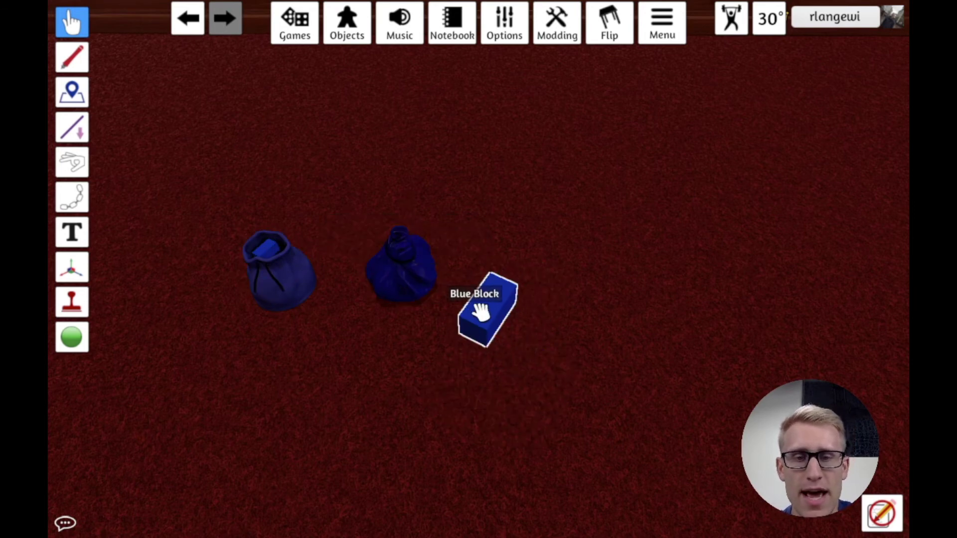
mouse_move(481, 311)
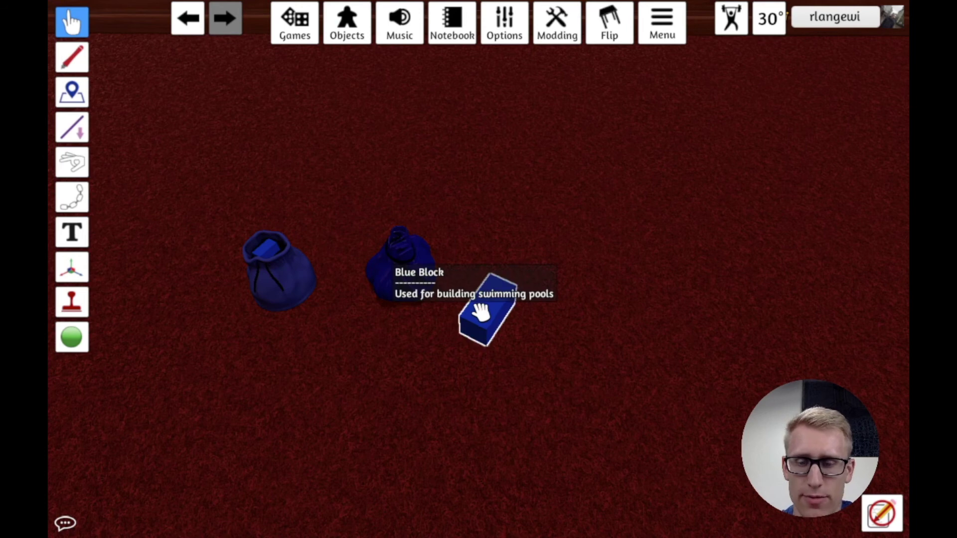
right_click(480, 308)
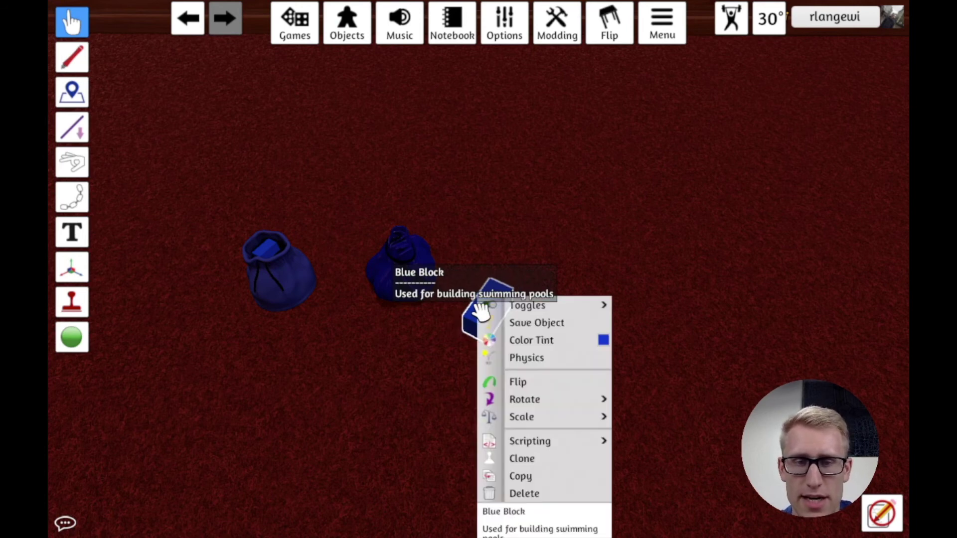
mouse_move(535, 313)
mouse_move(576, 419)
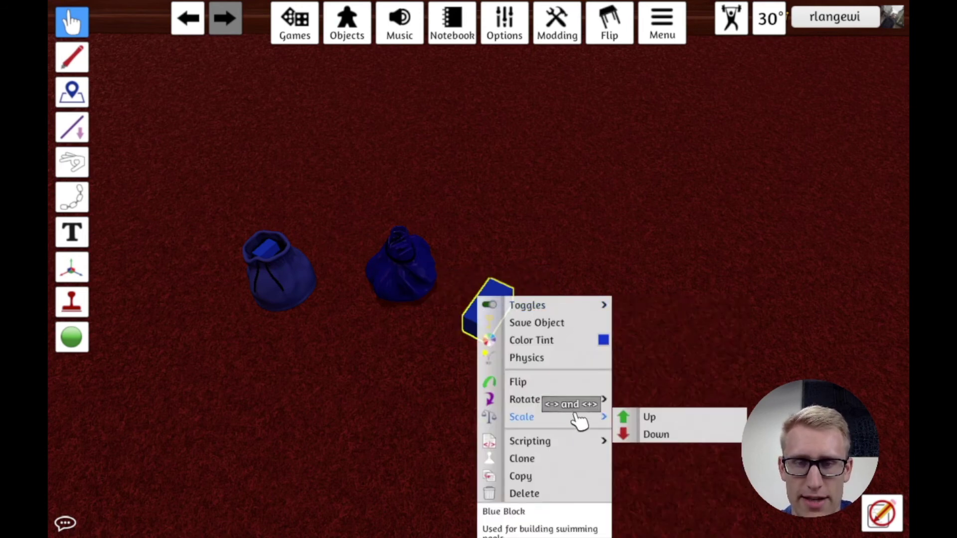
left_click(651, 437)
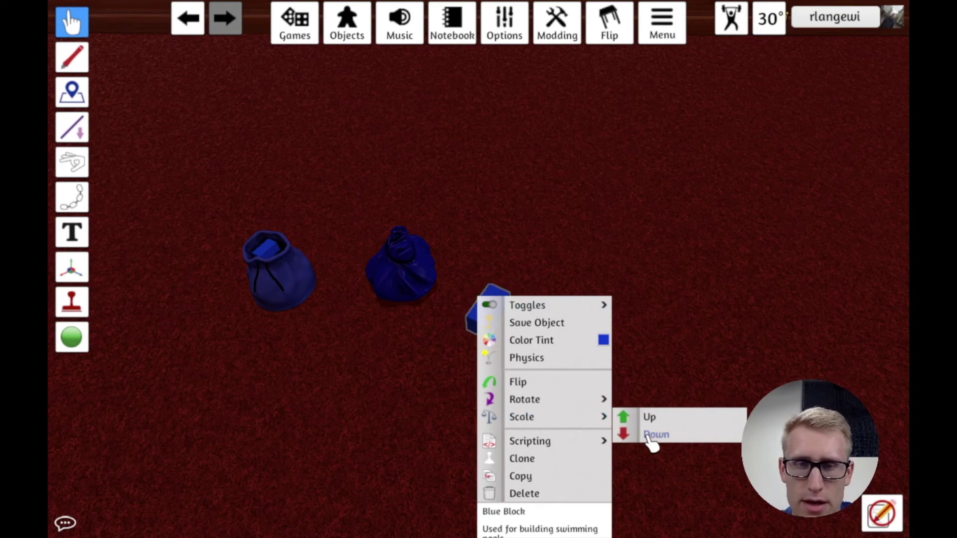
left_click(651, 436)
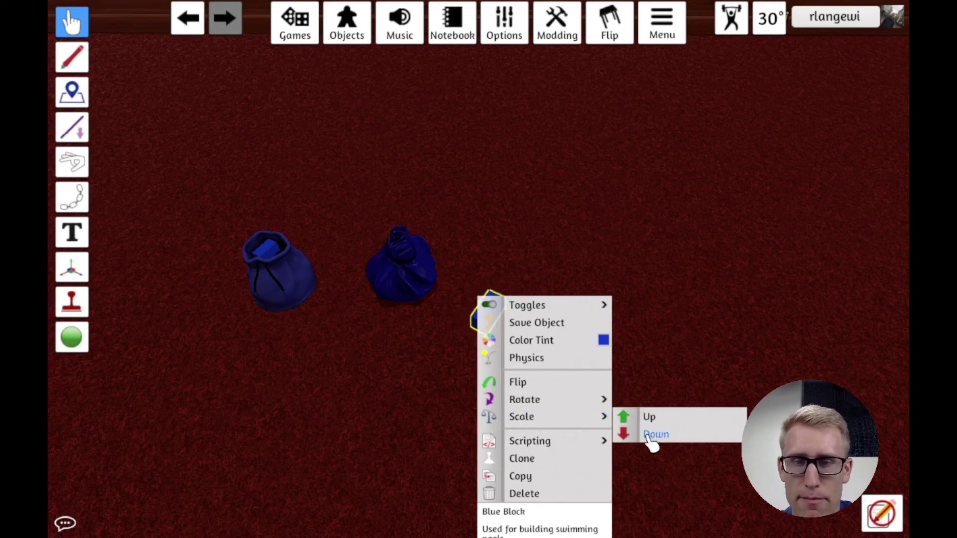
left_click(647, 294)
- Move the small blue block right next to the closed bag and lock it in place
key("a")
key("s")
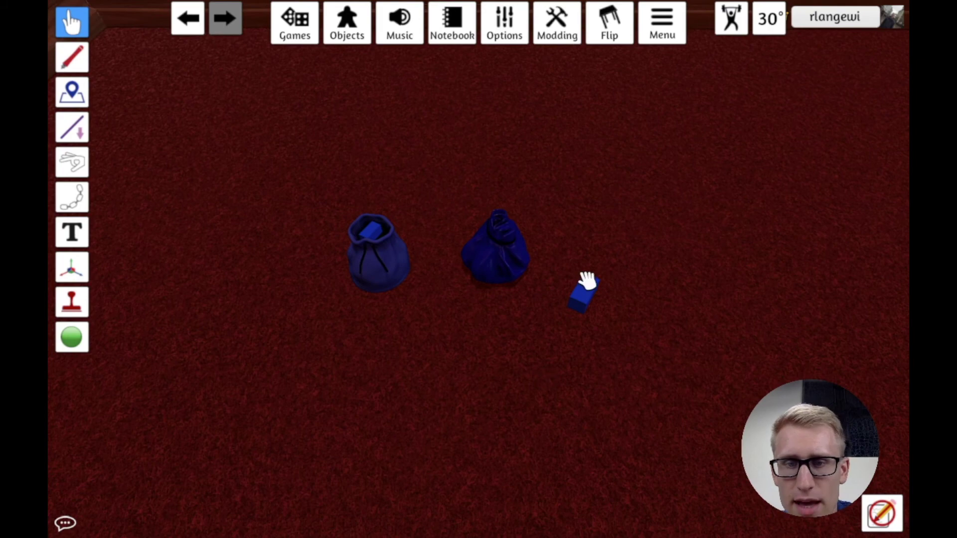
left_click_drag(587, 281, 553, 261)
key("s")
key("d")
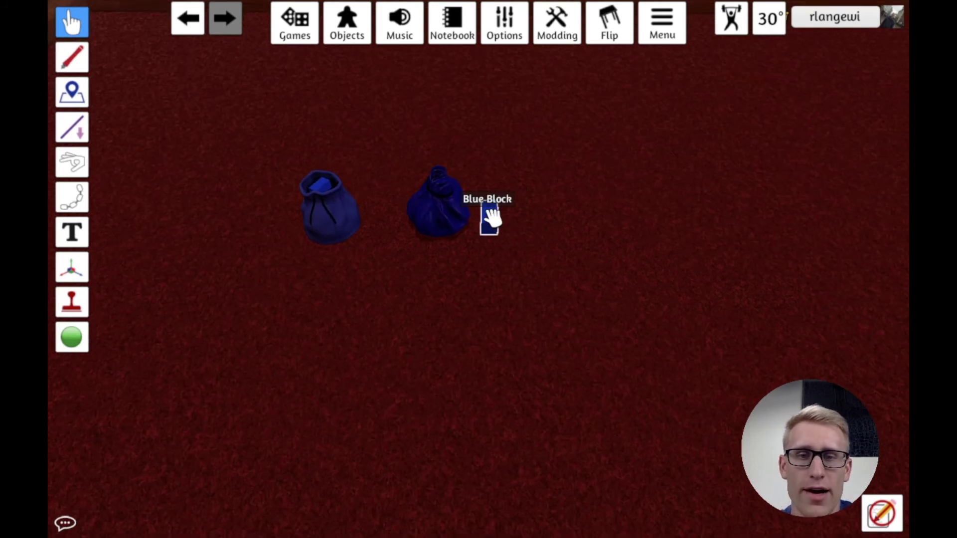
right_click(491, 216)
mouse_move(543, 229)
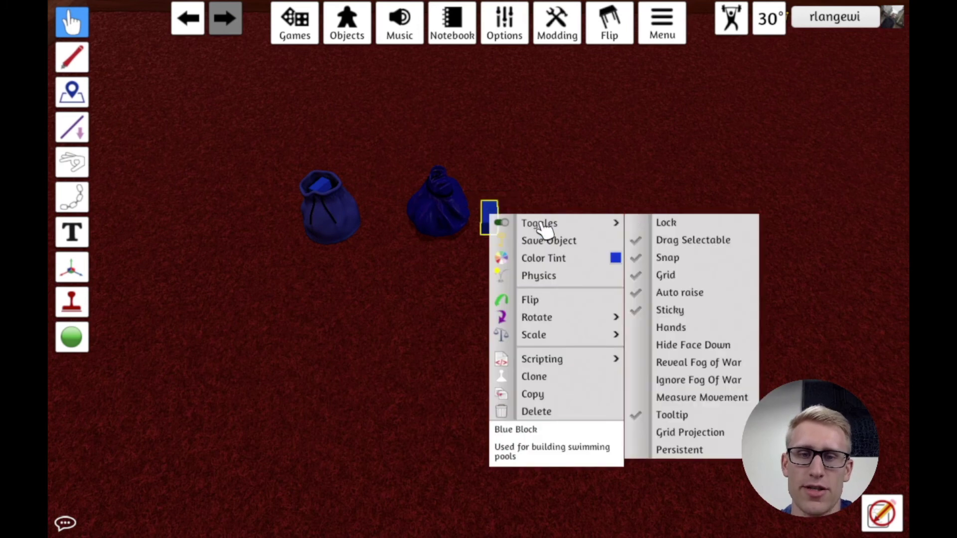
left_click(658, 223)
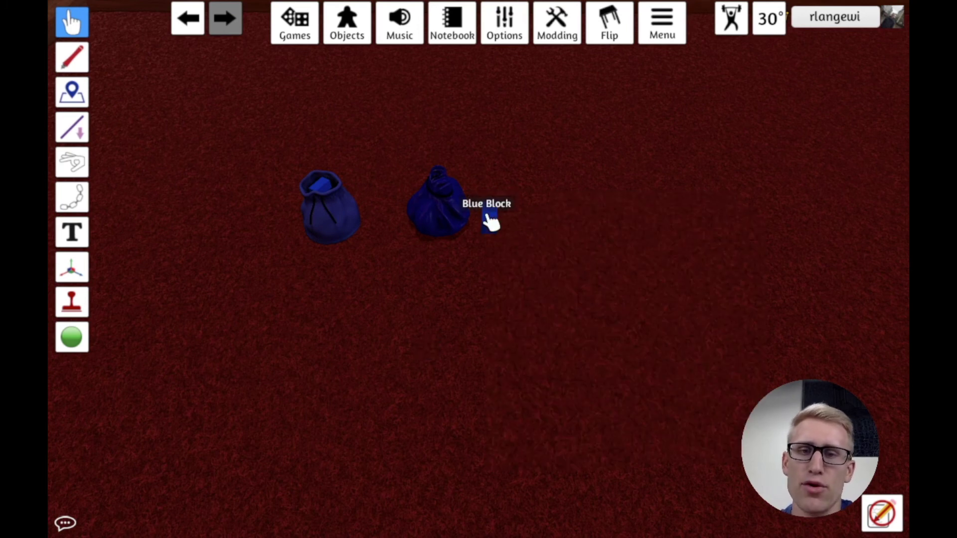
key("w")
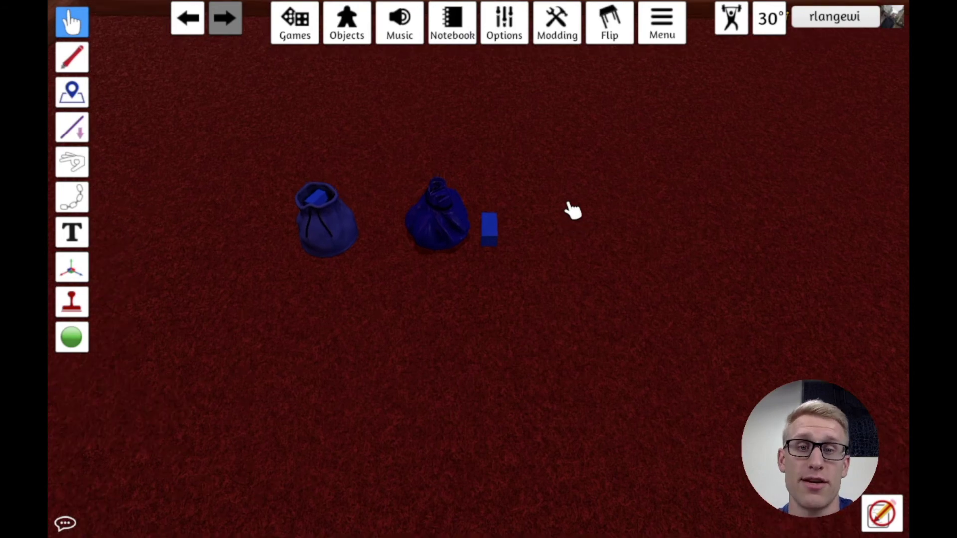
scroll(567, 202, "down", 3)
key("s")
key("d")
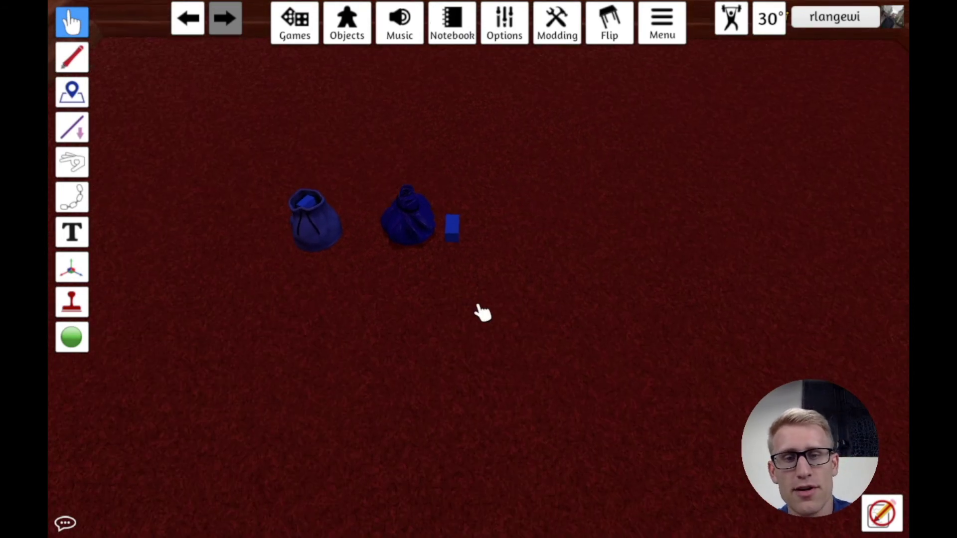
- Measure a straight line across the table from in front of the closed blue bag towards the far edge
key("w")
key("d")
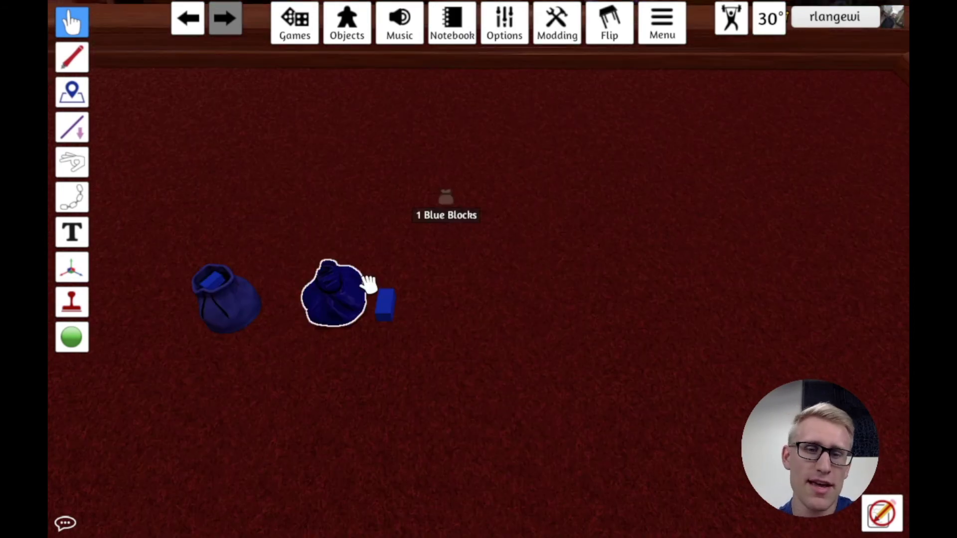
key("w")
key("Tab")
left_click_drag(341, 176, 353, 81)
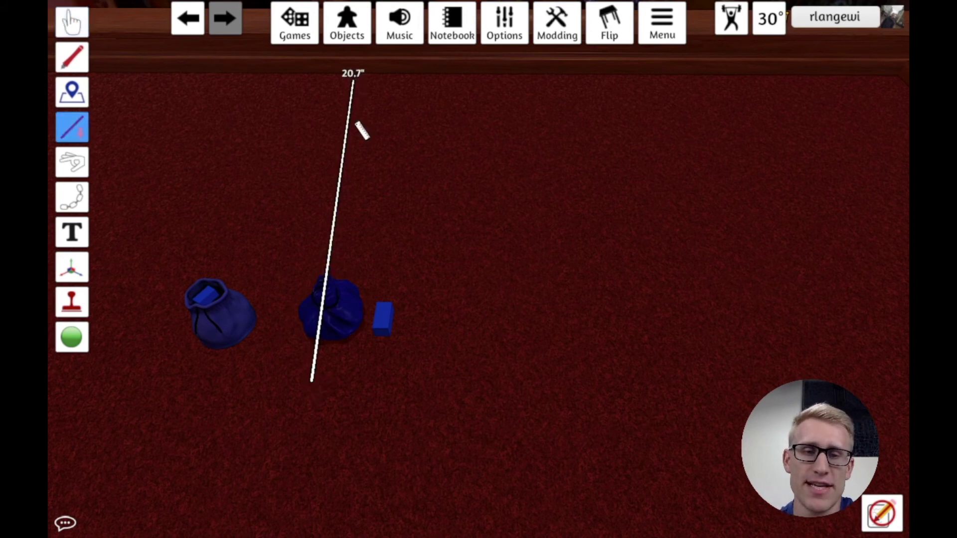
- Ping the table around the small blue block to point it out as the closed bag's marker
key("Tab")
key("Tab")
key("Tab")
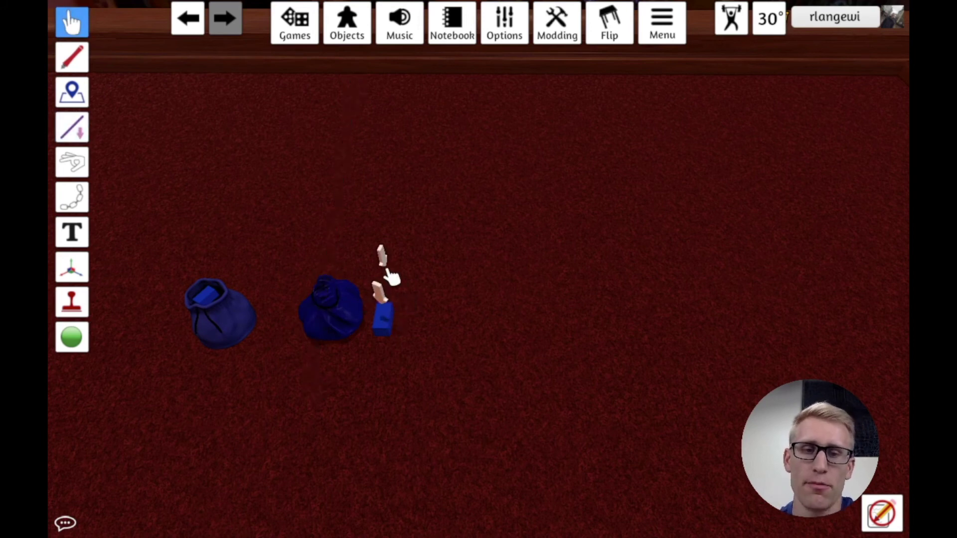
key("Tab")
key("Tab")
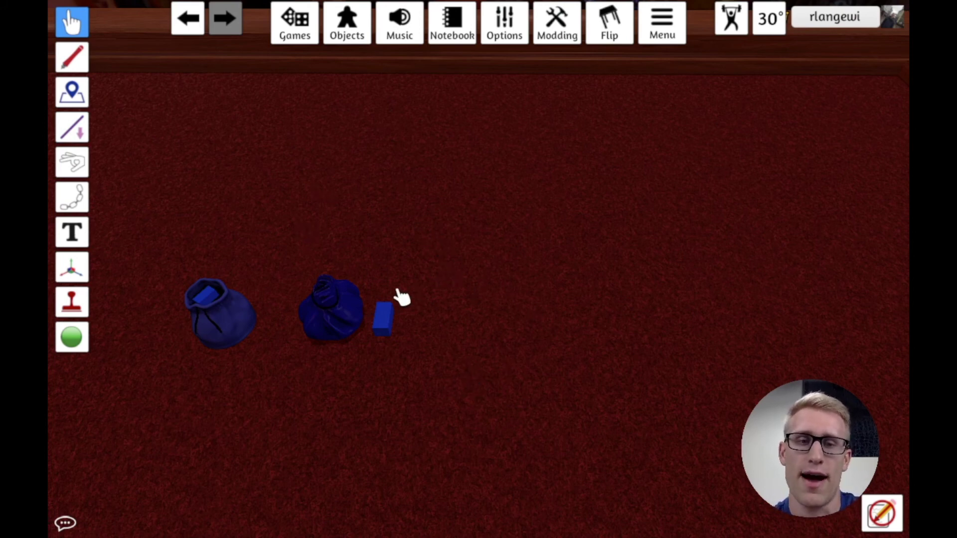
- Take a Blue Block out of the closed bag and set it on the table clear of the small locked block
left_click_drag(359, 284, 458, 324)
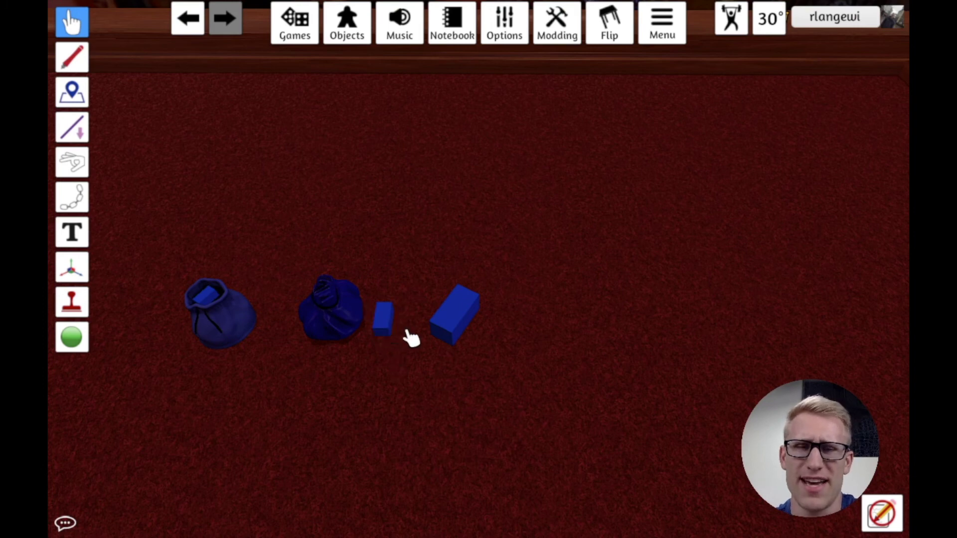
key("s")
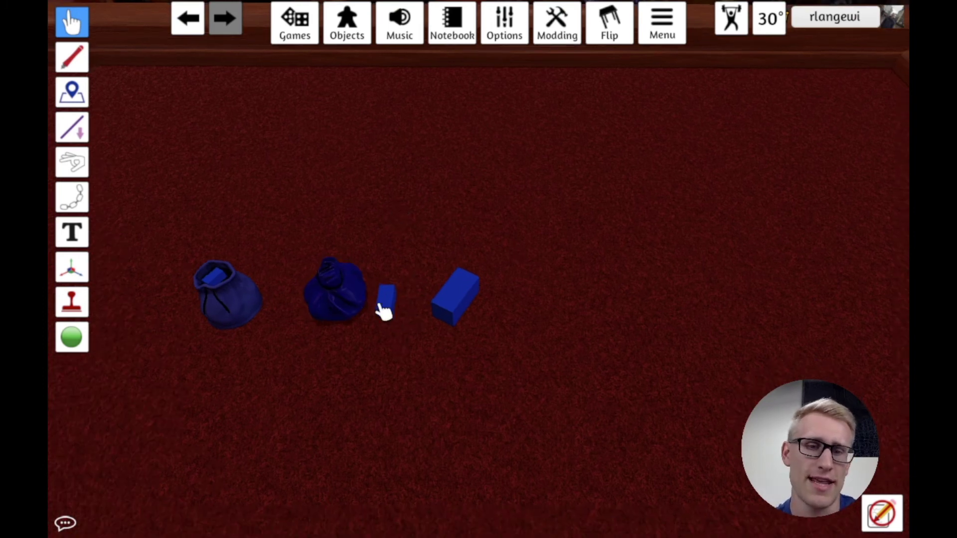
key("d")
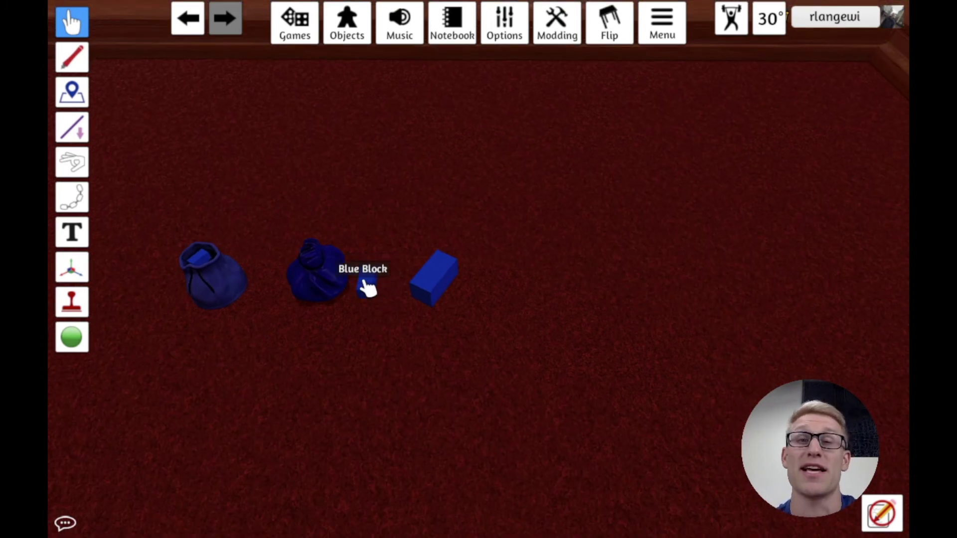
mouse_move(368, 288)
key("e")
left_click_drag(434, 284, 472, 336)
key("e")
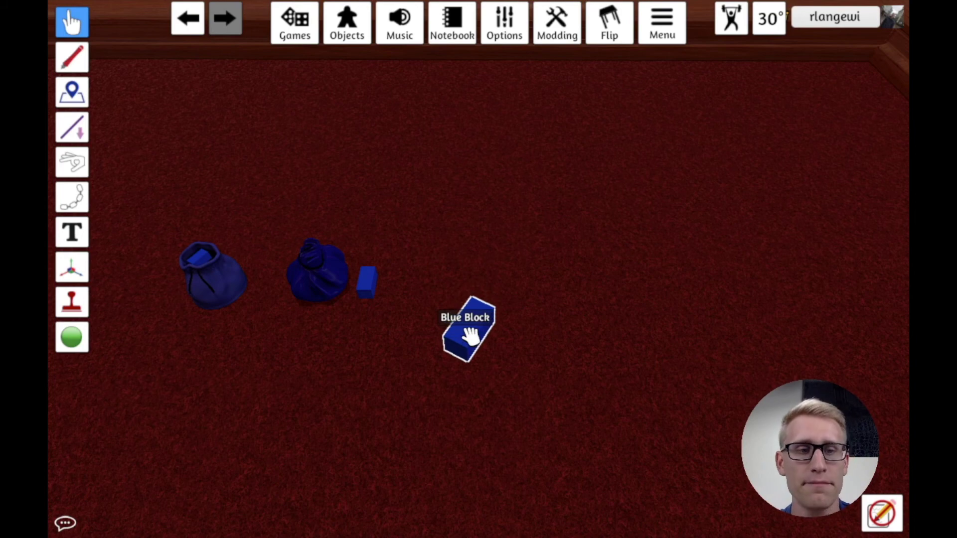
key("a")
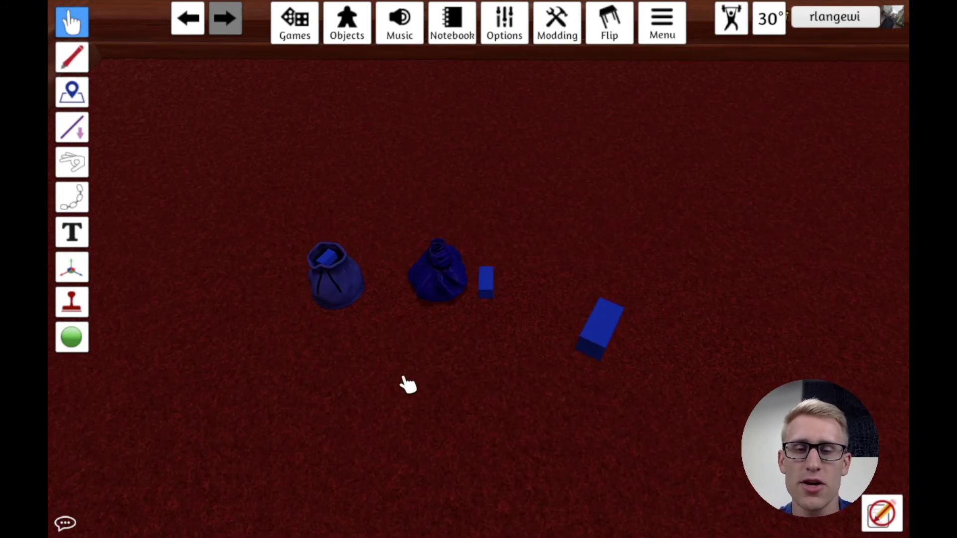
key("s")
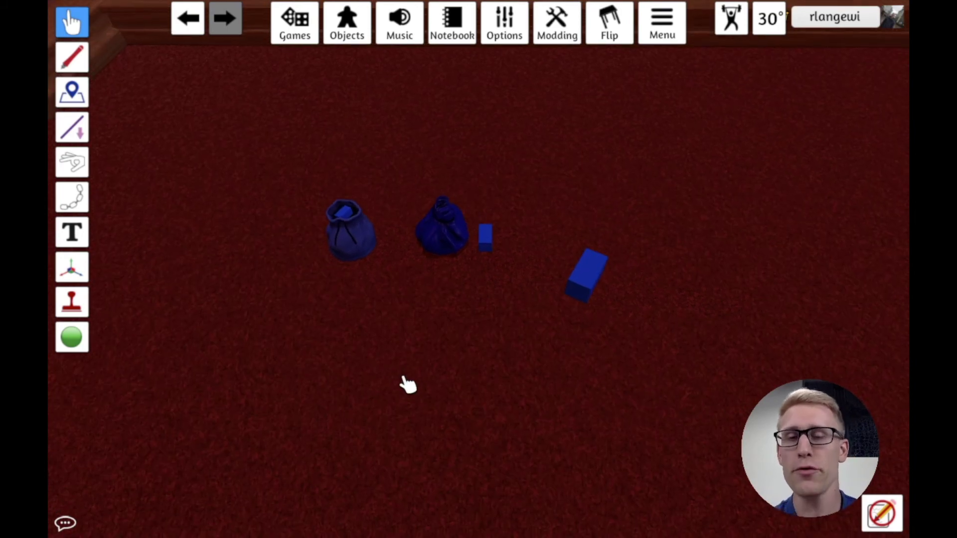
key("w")
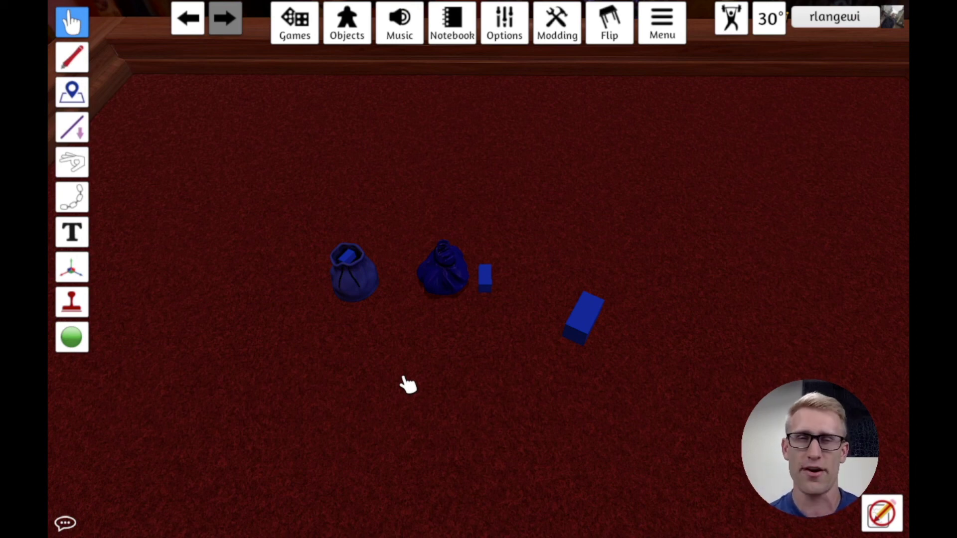
scroll(406, 385, "up", 2)
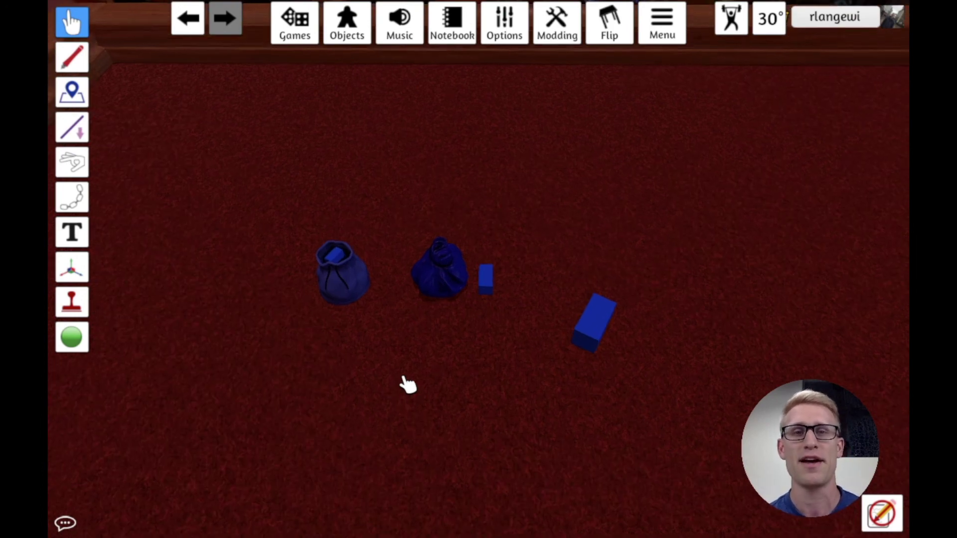
key("s")
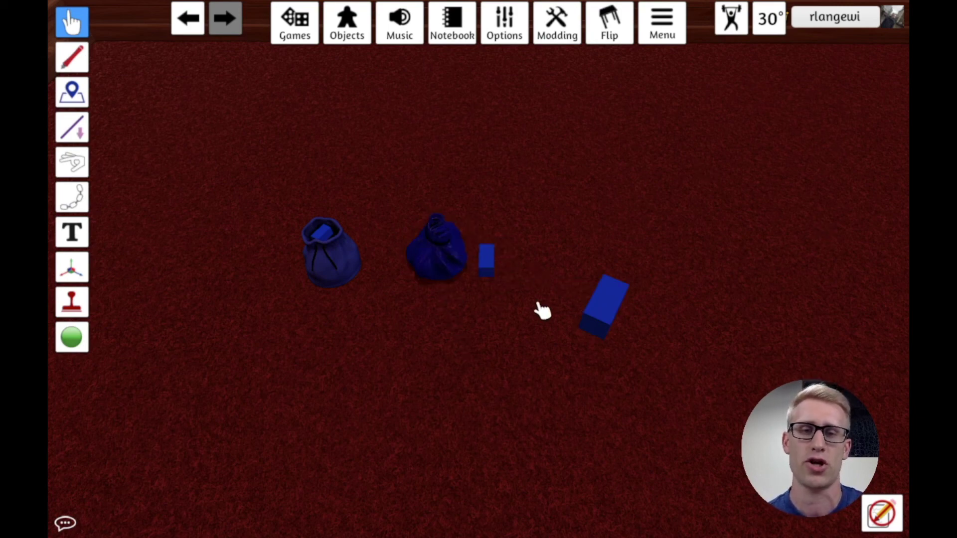
scroll(538, 310, "down", 3)
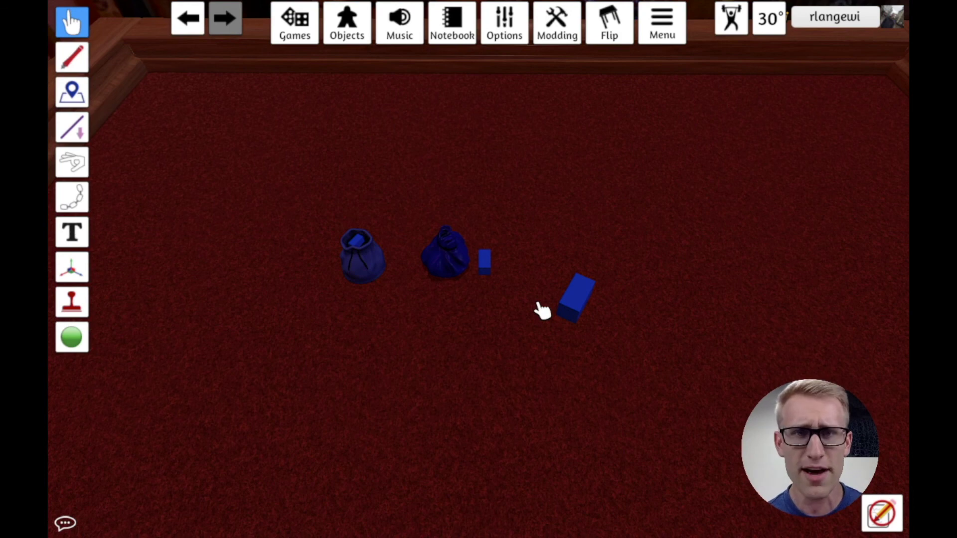